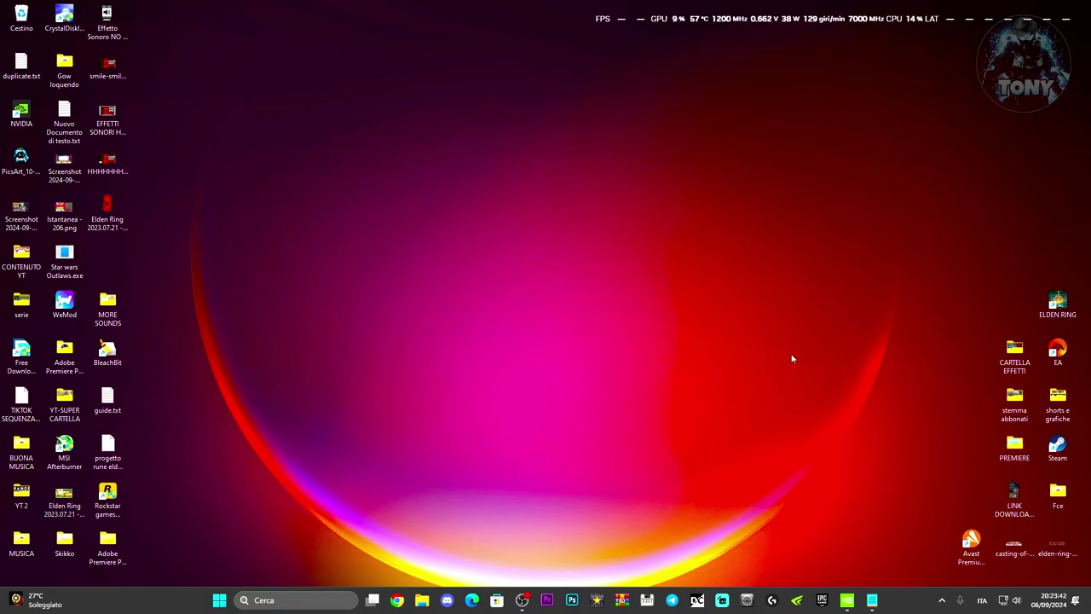
# Switch to the NVIDIA Control Panel and open the display resolution settings
pyautogui.click(846, 600)
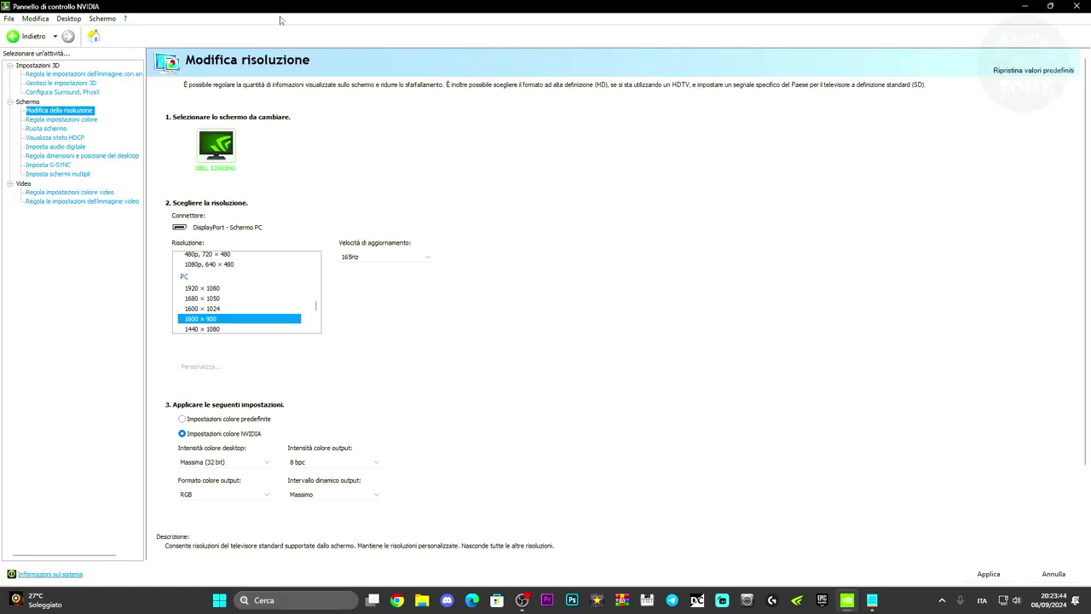
pyautogui.moveTo(241, 12); pyautogui.dragTo(415, 93)
pyautogui.click(555, 61)
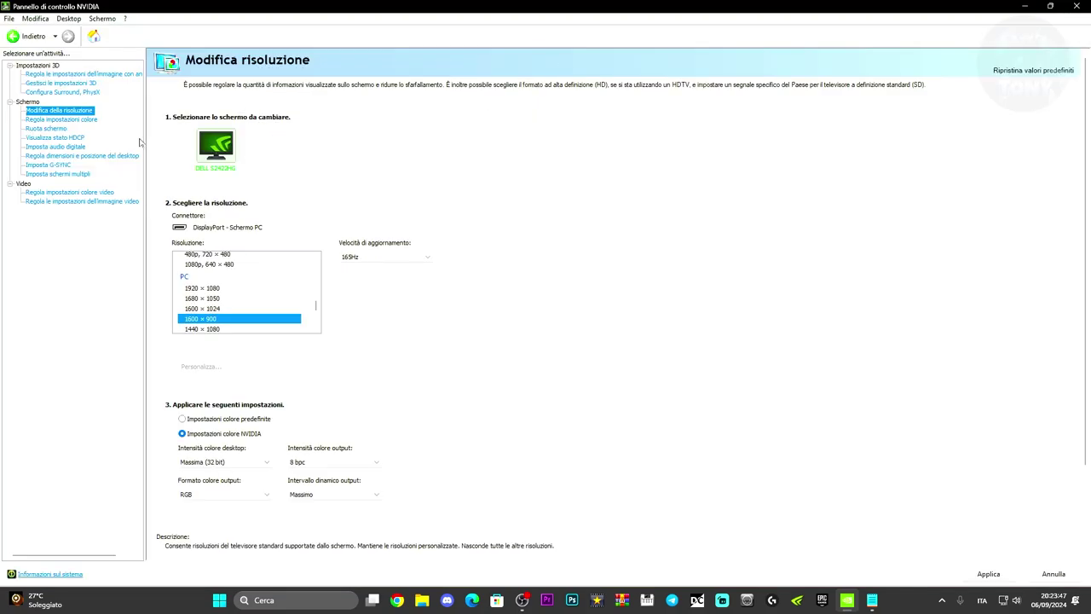
pyautogui.click(54, 114)
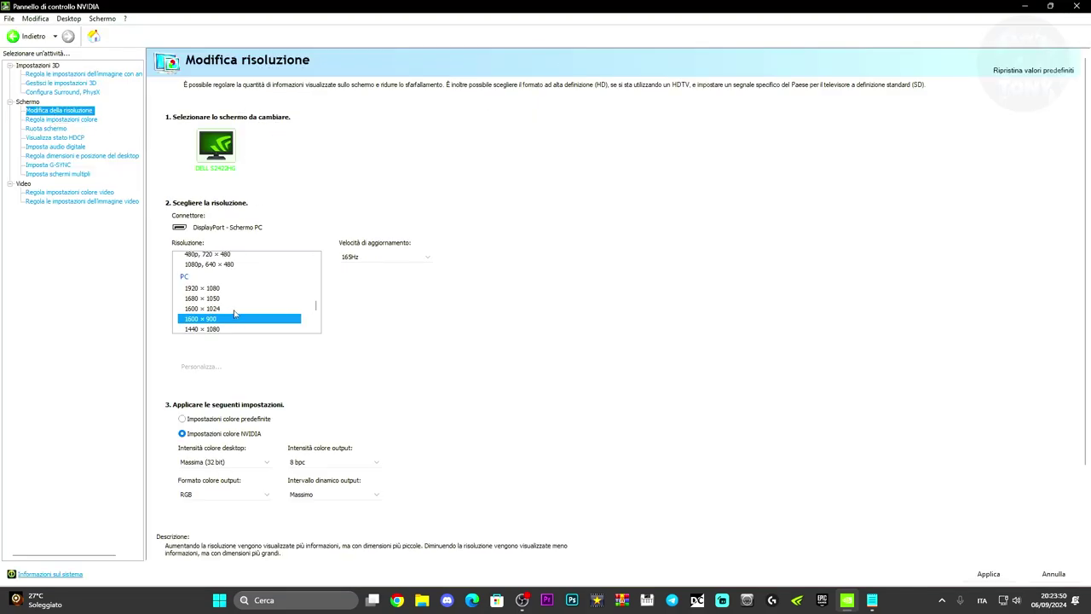
# Apply the 1920 × 1080 PC resolution to the display and keep the change
pyautogui.scroll(-1, 219, 297)
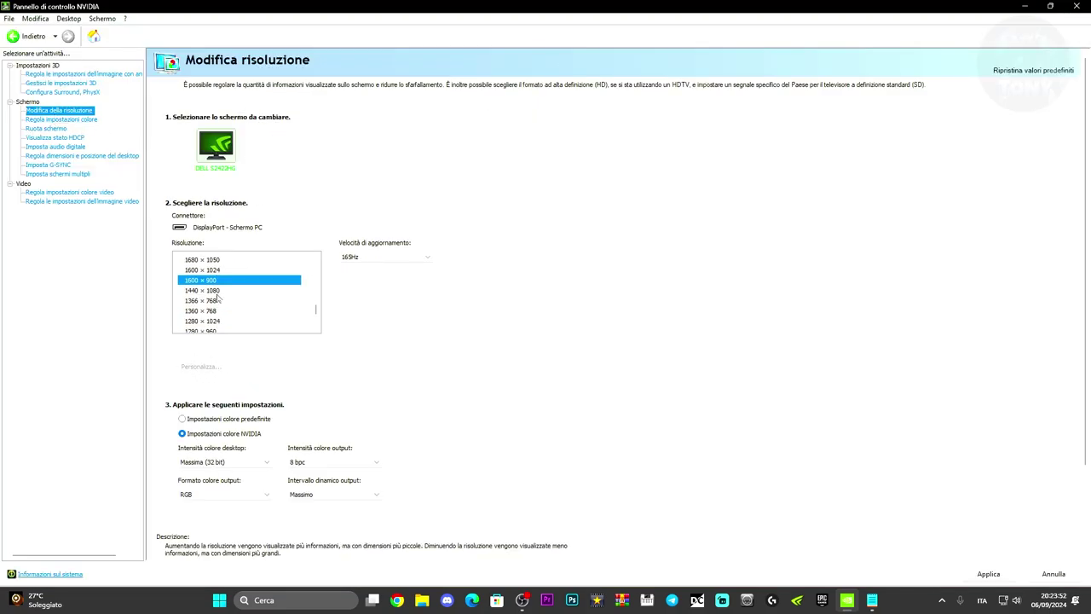
pyautogui.scroll(1, 219, 297)
pyautogui.click(210, 288)
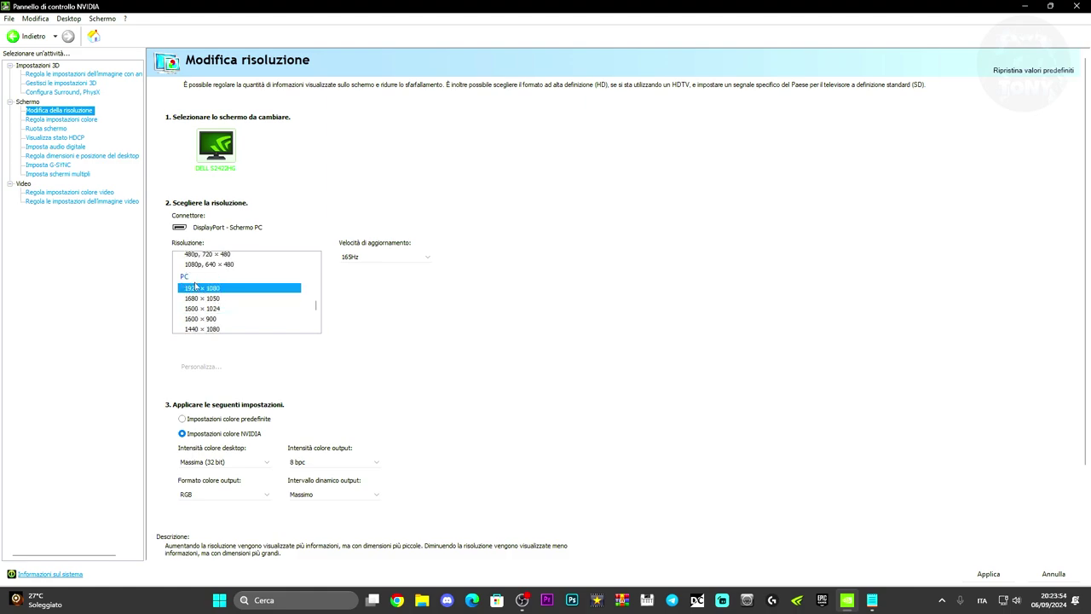
pyautogui.click(996, 580)
pyautogui.click(582, 321)
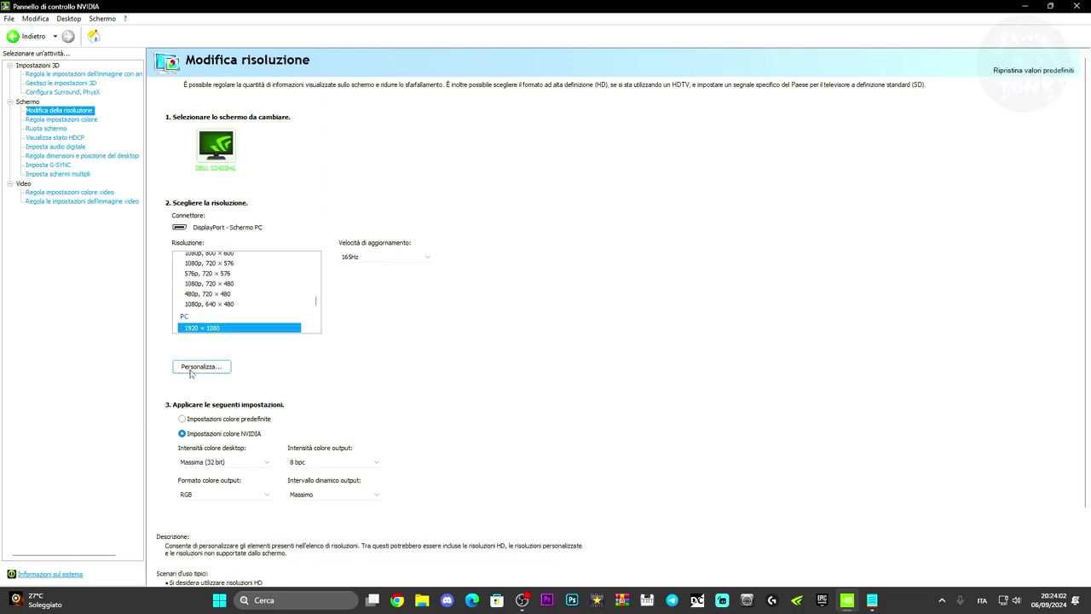
# Start a new custom resolution and place the Notepad list of resolutions beside the dialog for reference
pyautogui.click(197, 368)
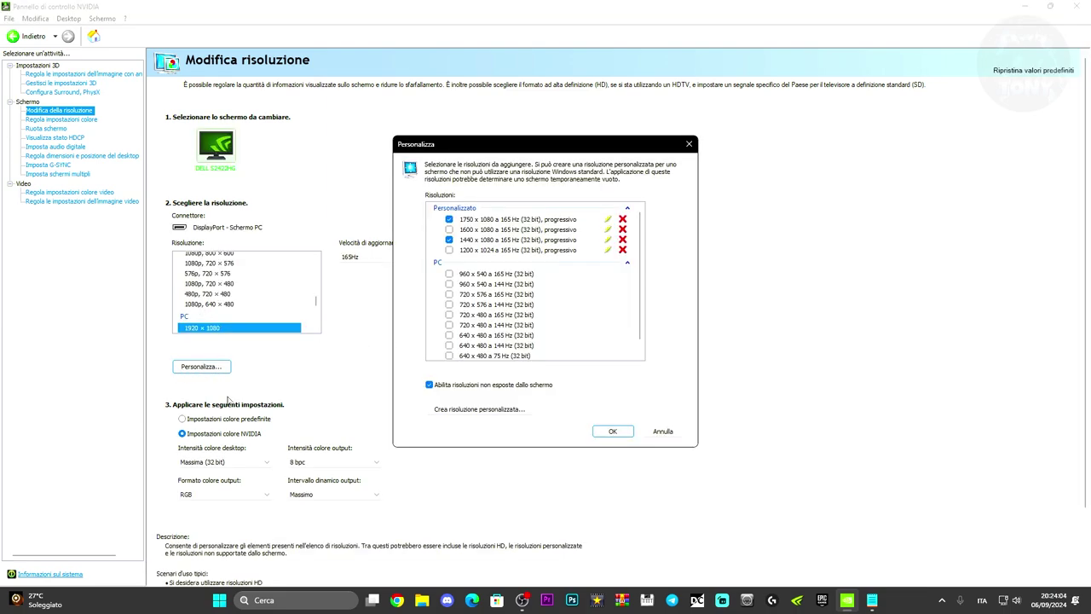
pyautogui.click(479, 409)
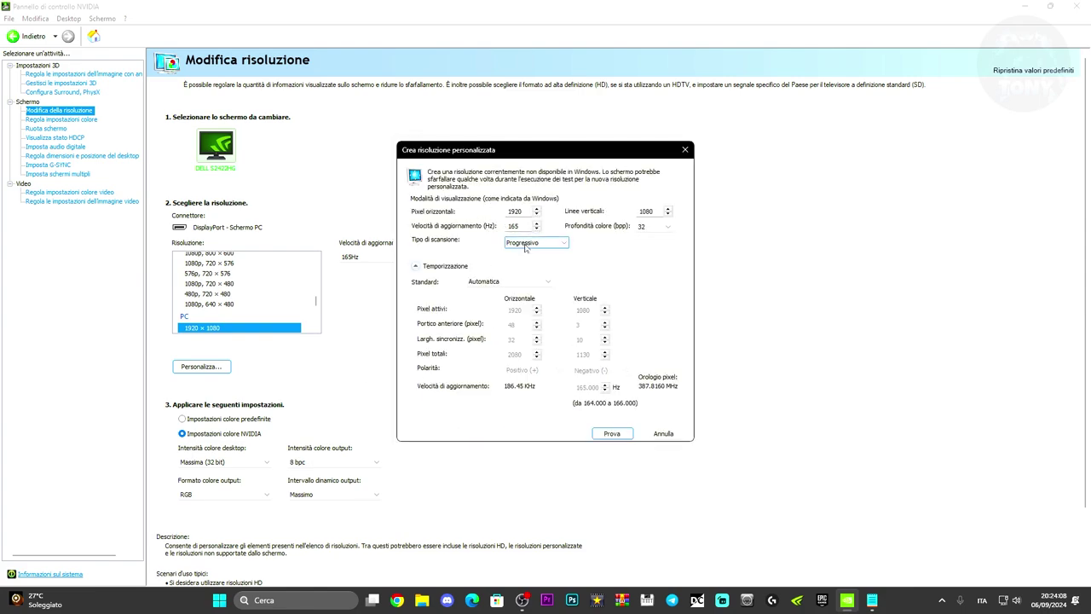
pyautogui.click(872, 599)
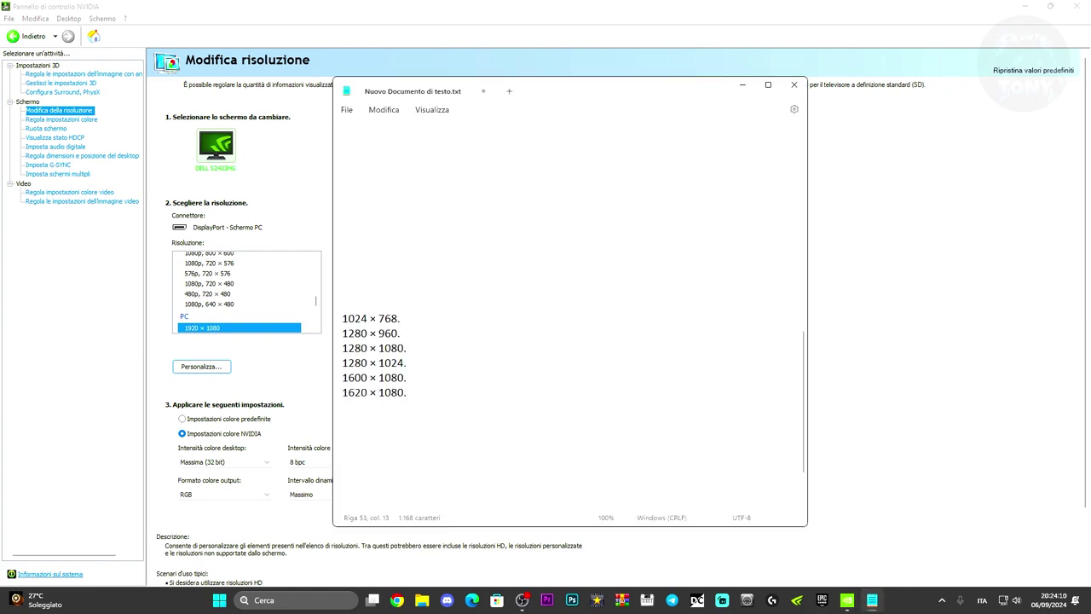
pyautogui.moveTo(530, 92); pyautogui.dragTo(926, 100)
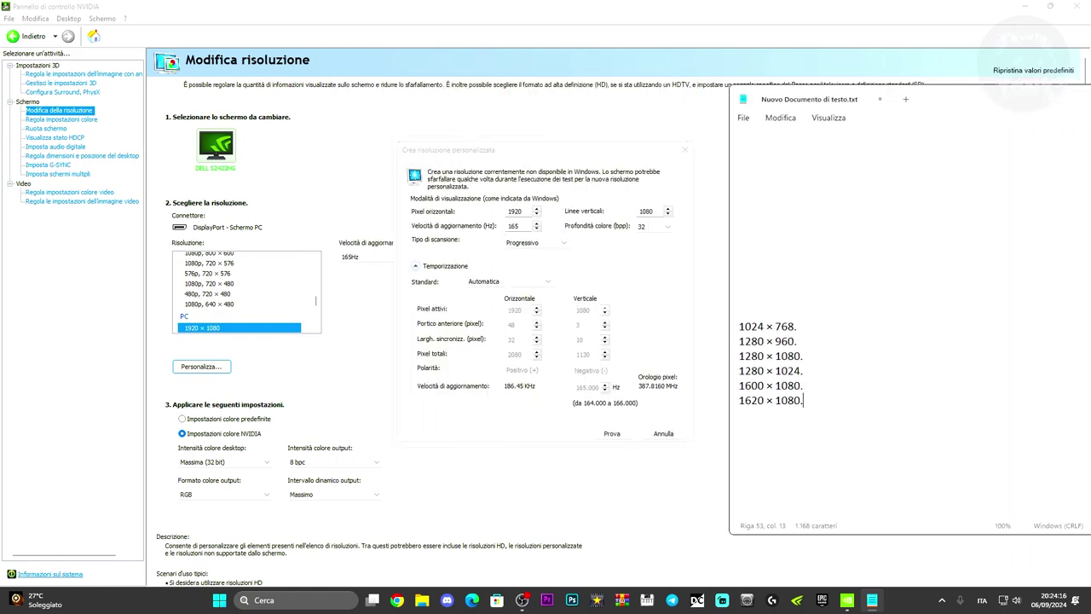
# Set the custom resolution to 1620 horizontal pixels by 1080 lines, test and save it, and close the customization dialog
pyautogui.hotkey('alt', 'Tab')
pyautogui.write('1')
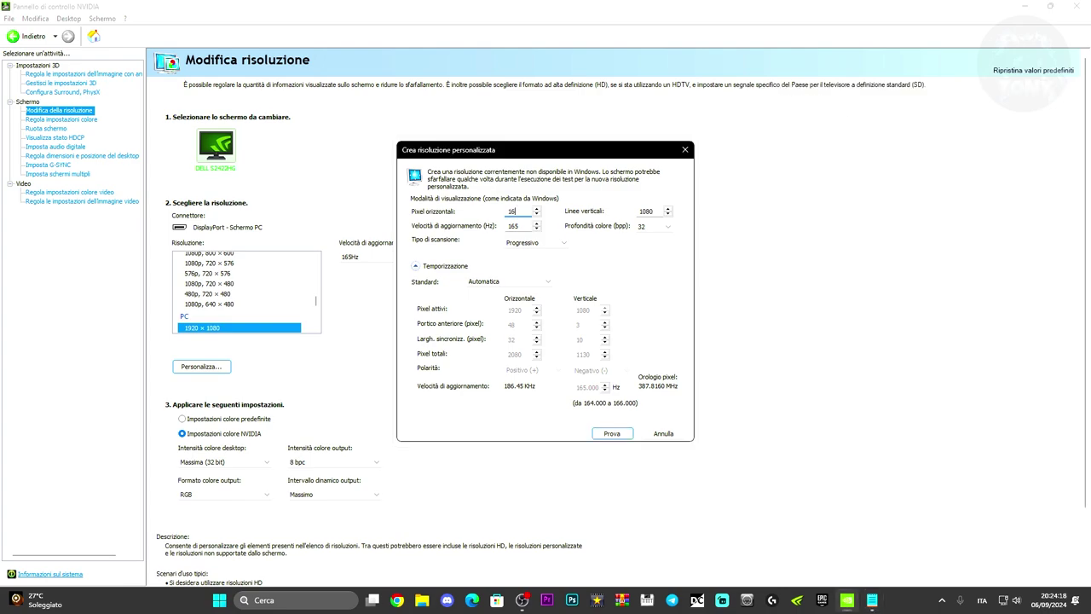
pyautogui.press('Tab')
pyautogui.click(623, 436)
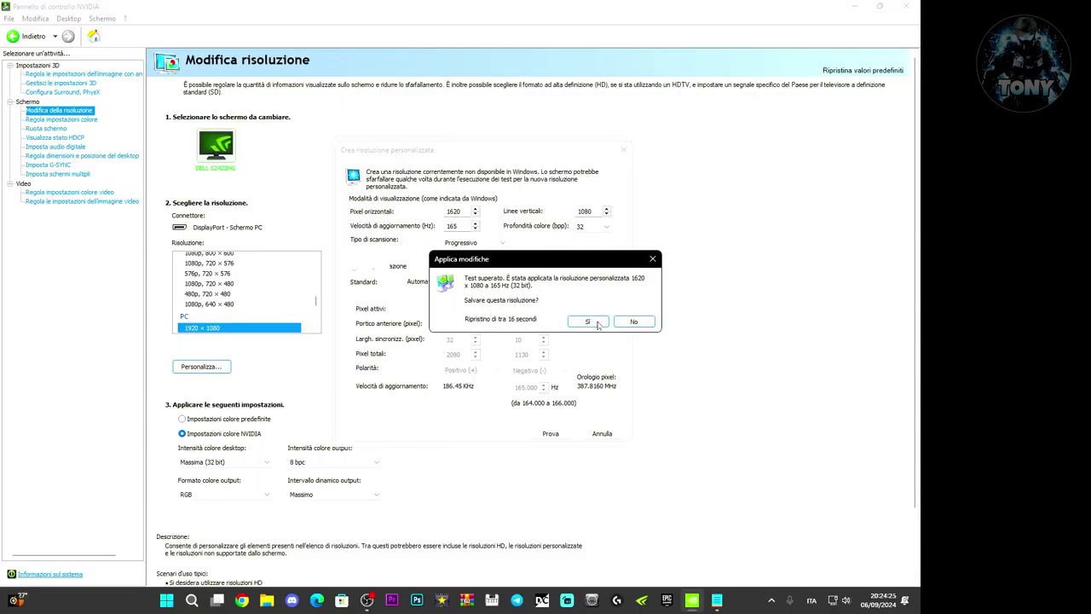
pyautogui.click(598, 325)
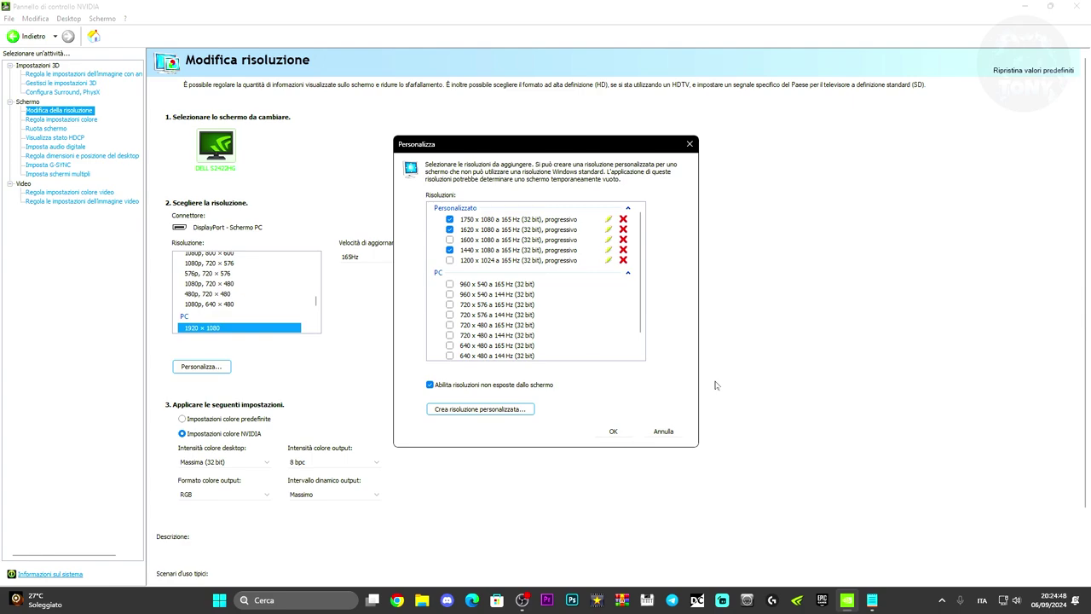
pyautogui.click(690, 144)
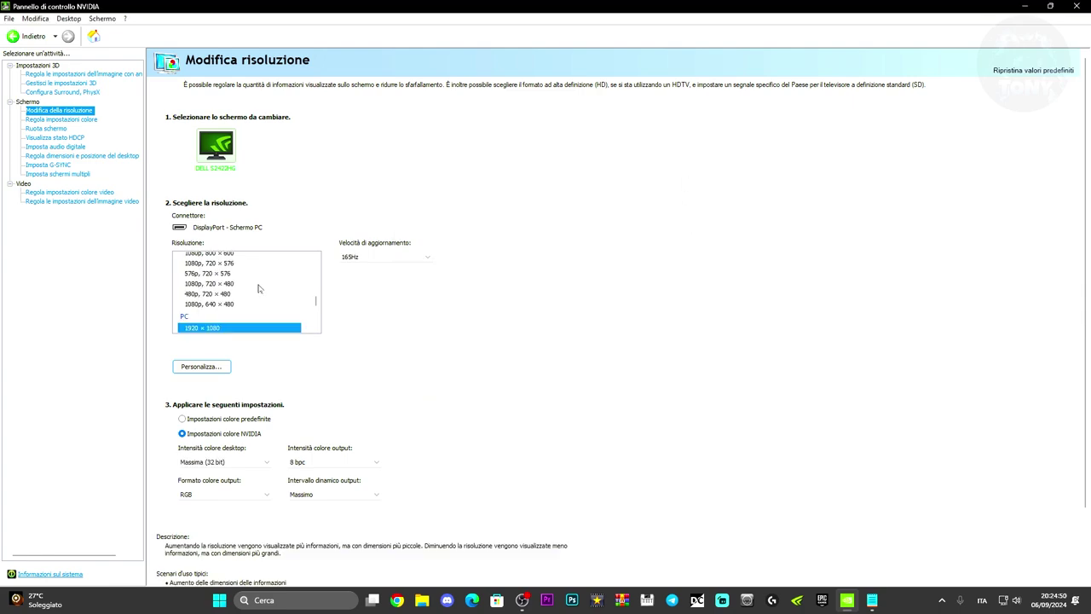
# Examine the available PC resolutions in the resolution list, highlighting 1600 × 1024
pyautogui.scroll(-3, 236, 312)
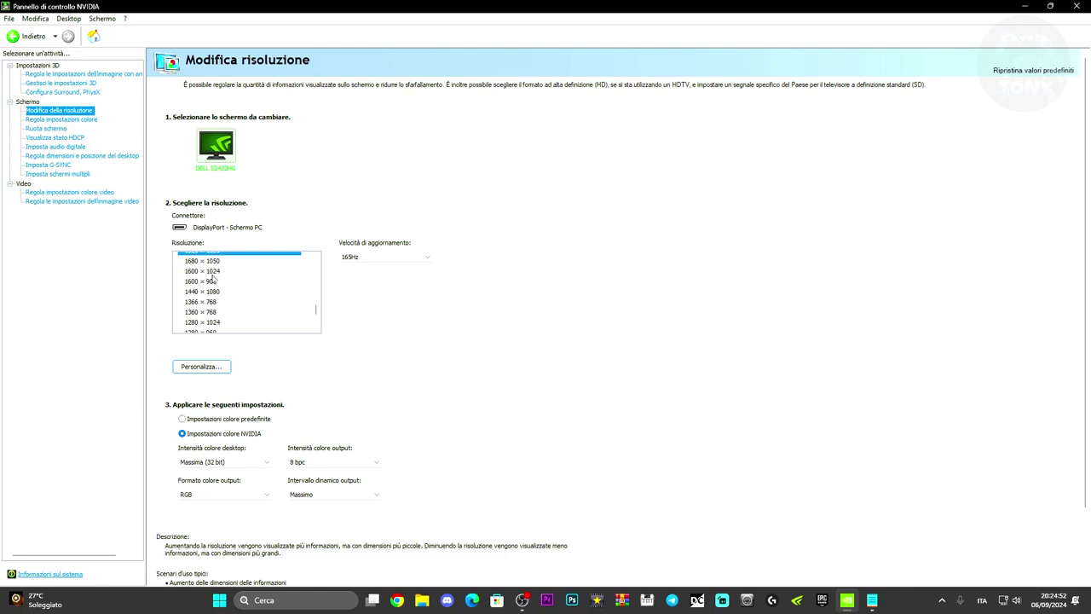
pyautogui.scroll(-3, 224, 289)
pyautogui.scroll(6, 224, 290)
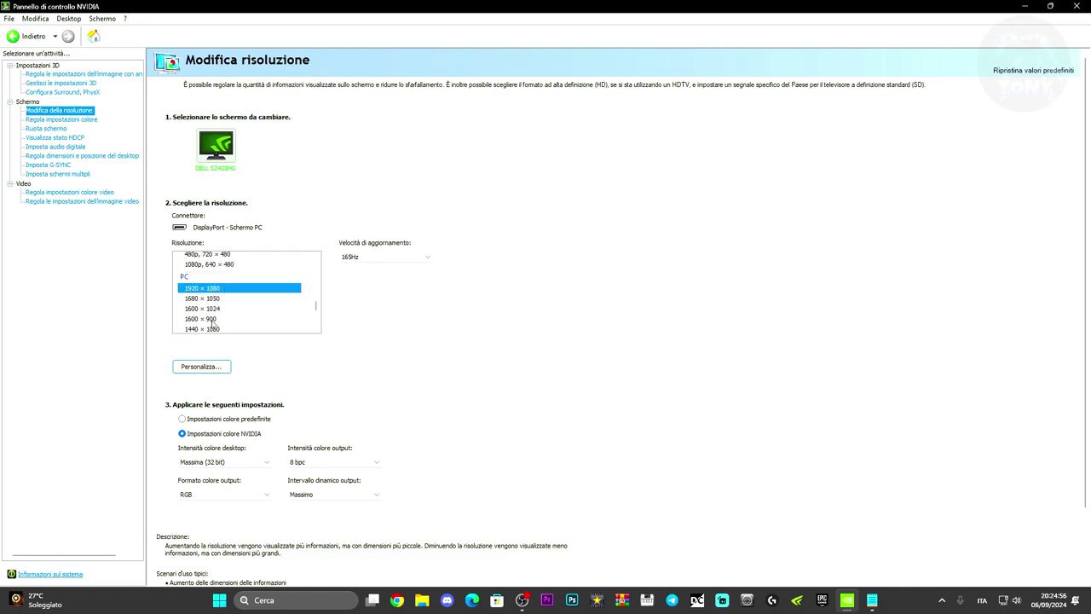
pyautogui.click(210, 308)
pyautogui.scroll(-5, 219, 311)
pyautogui.scroll(4, 218, 310)
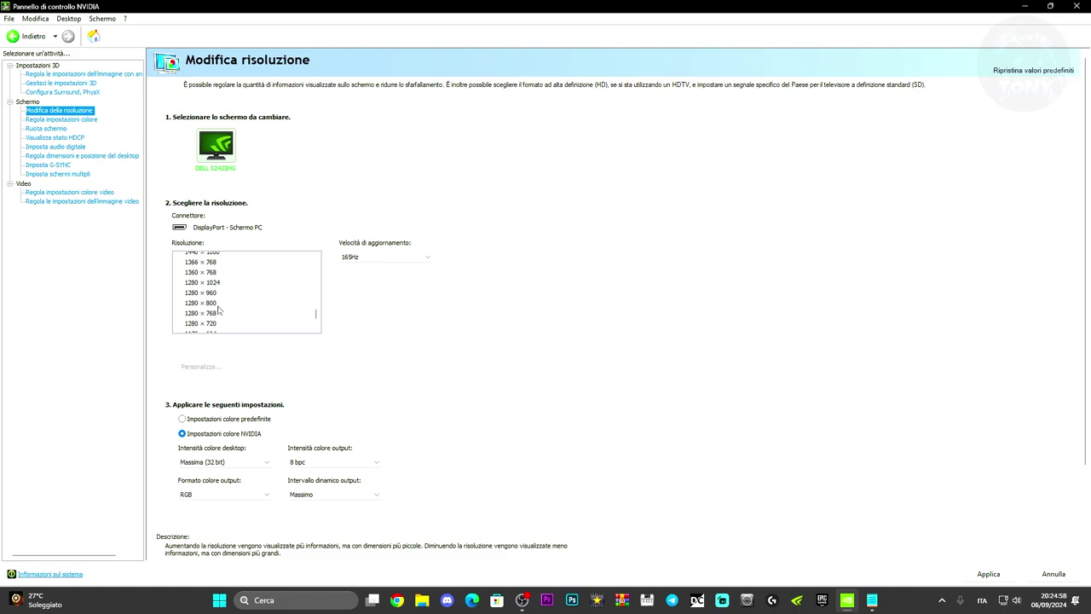
pyautogui.scroll(-2, 219, 311)
pyautogui.scroll(2, 218, 310)
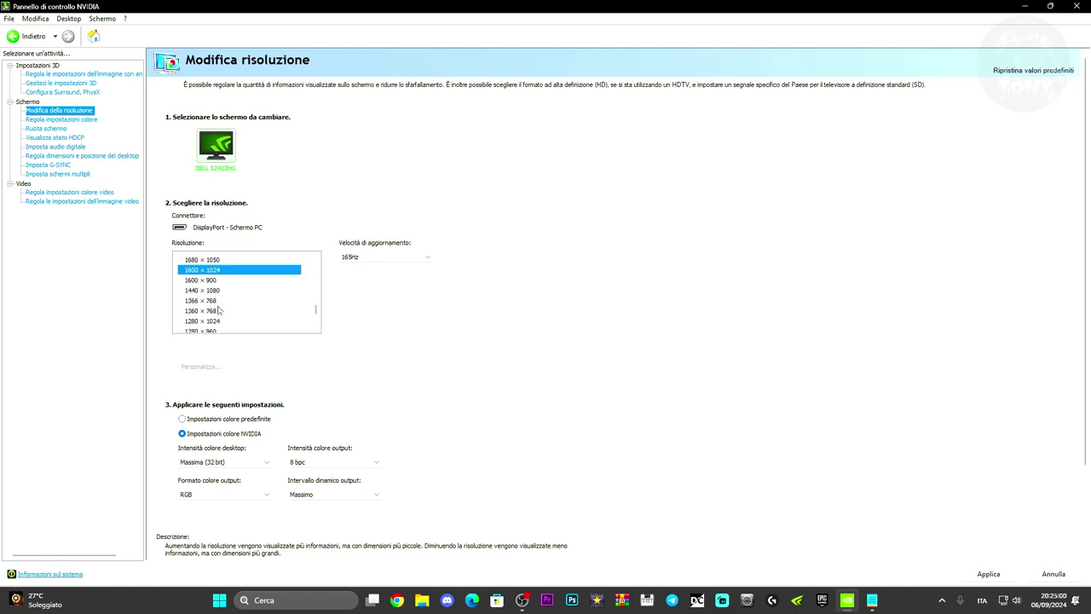
pyautogui.scroll(2, 218, 310)
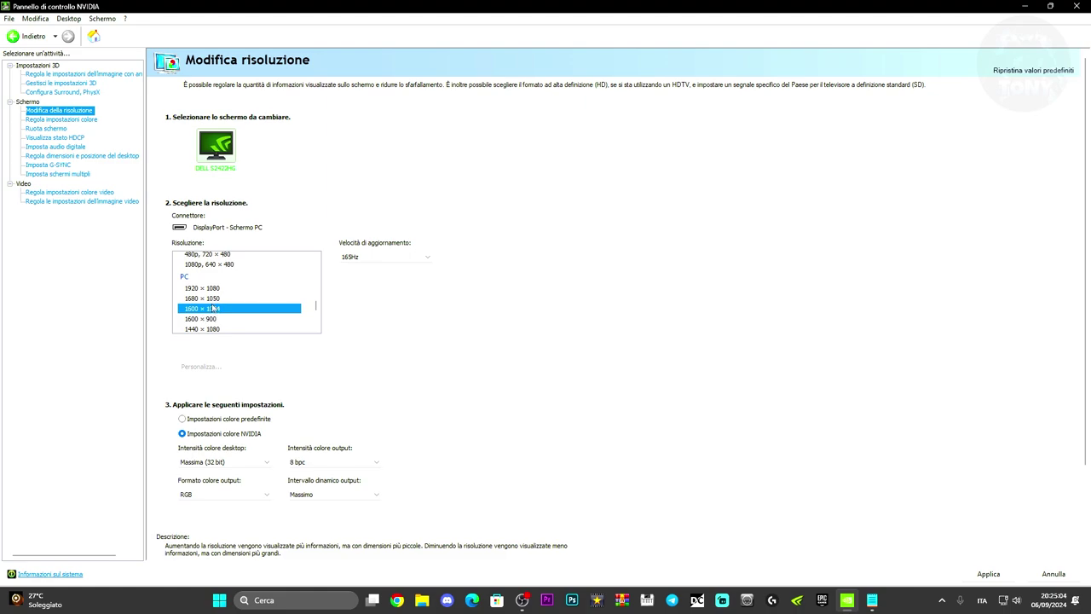
pyautogui.scroll(-3, 218, 298)
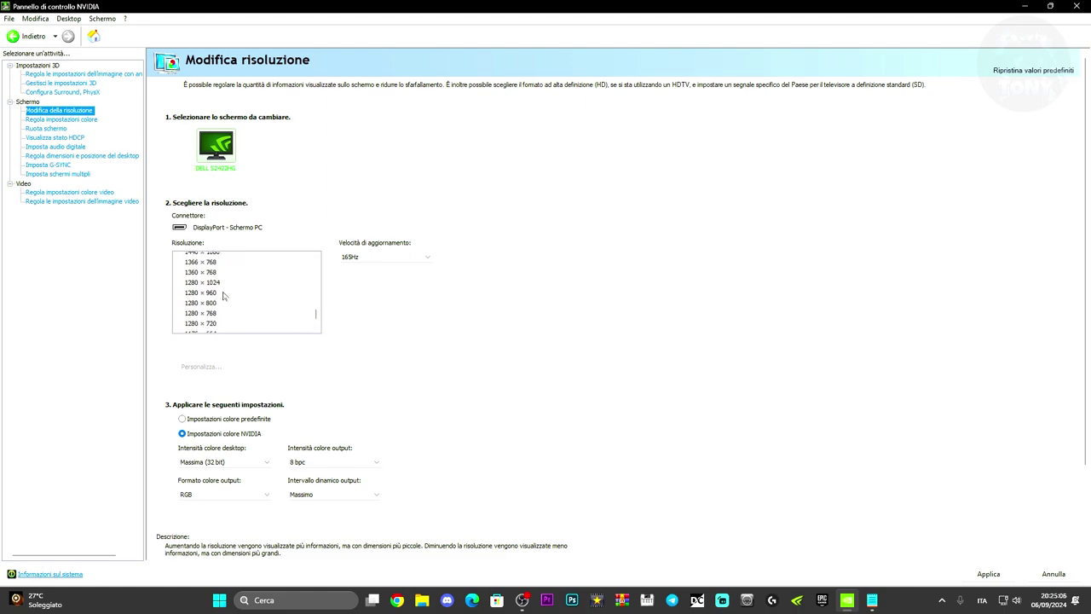
pyautogui.scroll(3, 210, 302)
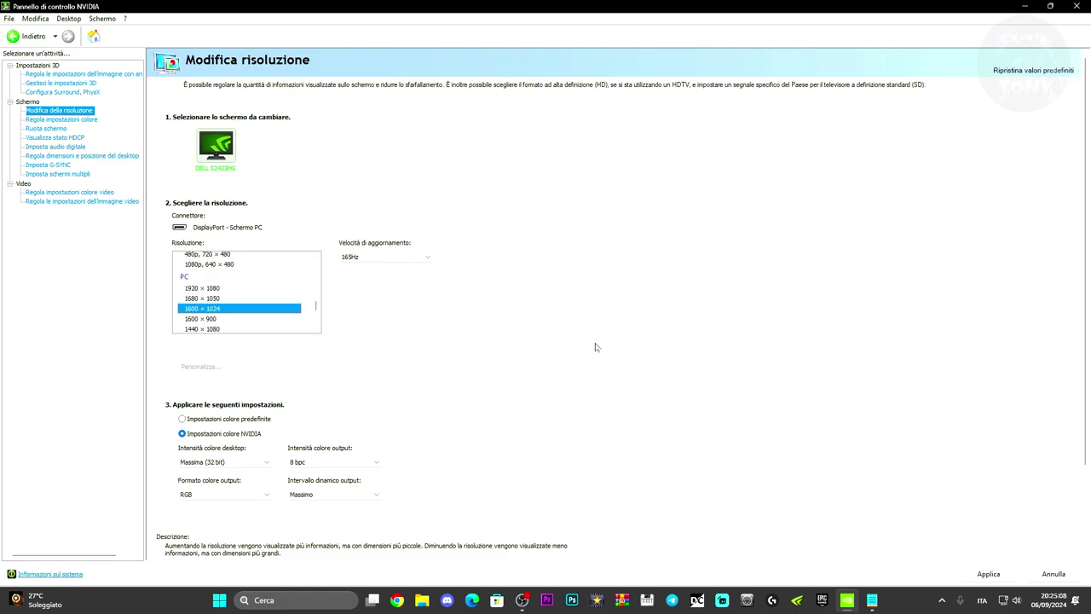
# Minimize the NVIDIA Control Panel and Notepad windows, and open the Windows Run (Esegui) dialog
pyautogui.click(1022, 6)
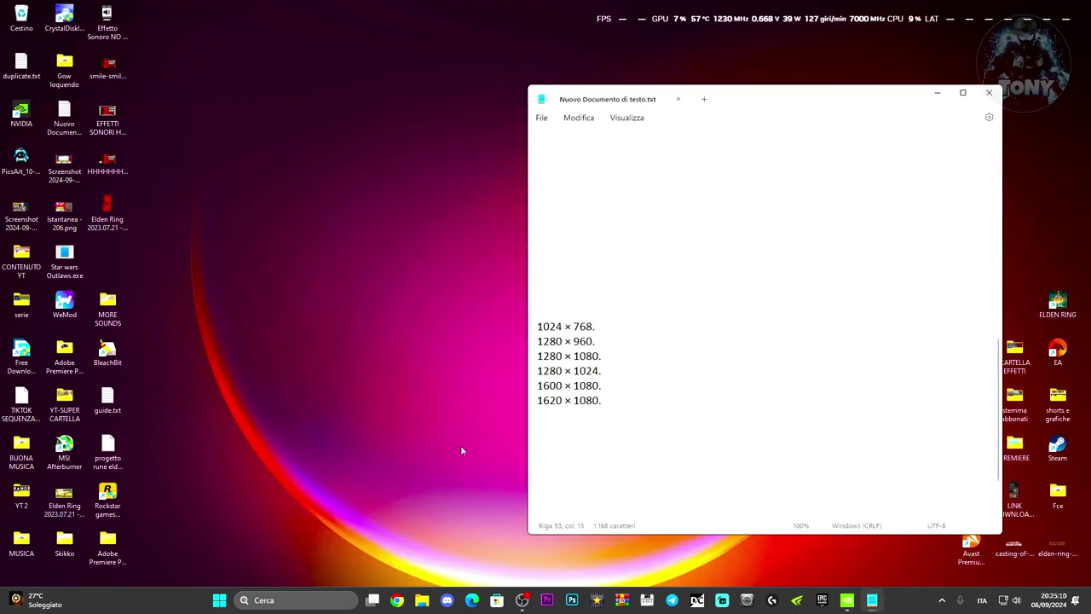
pyautogui.click(938, 94)
pyautogui.click(272, 599)
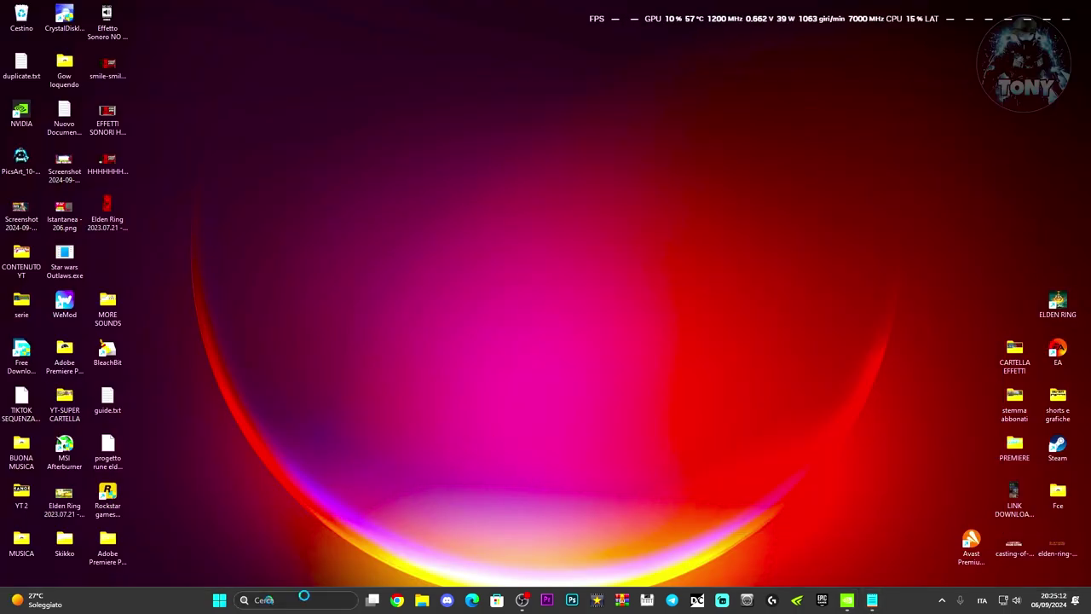
pyautogui.write('esegui')
pyautogui.click(320, 261)
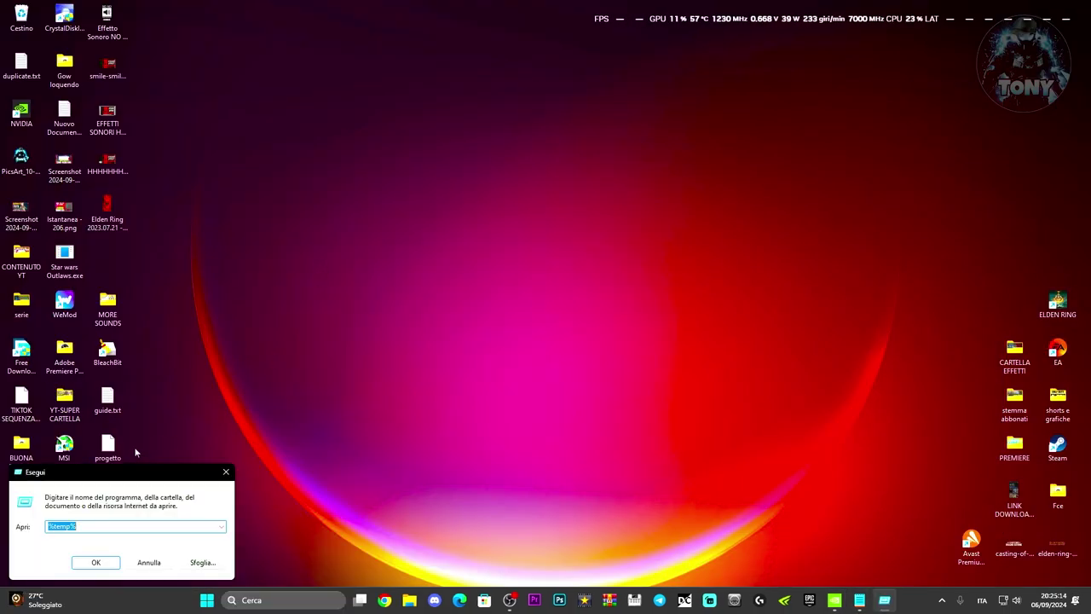
# Run %appdata% to open the Roaming folder in File Explorer
pyautogui.moveTo(128, 478); pyautogui.dragTo(451, 299)
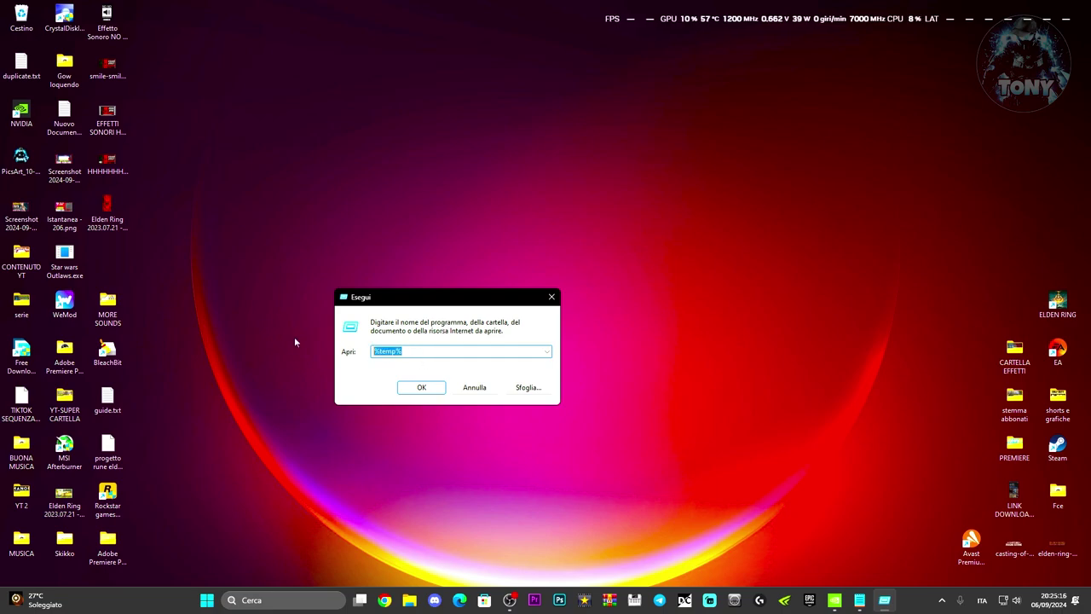
pyautogui.write('%')
pyautogui.click(396, 364)
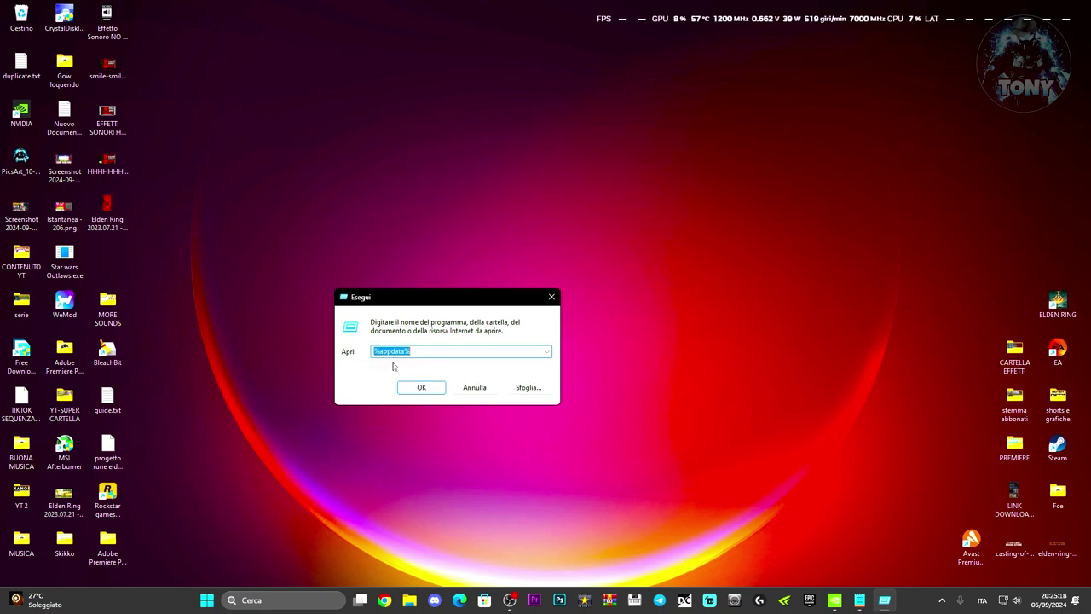
pyautogui.click(375, 351)
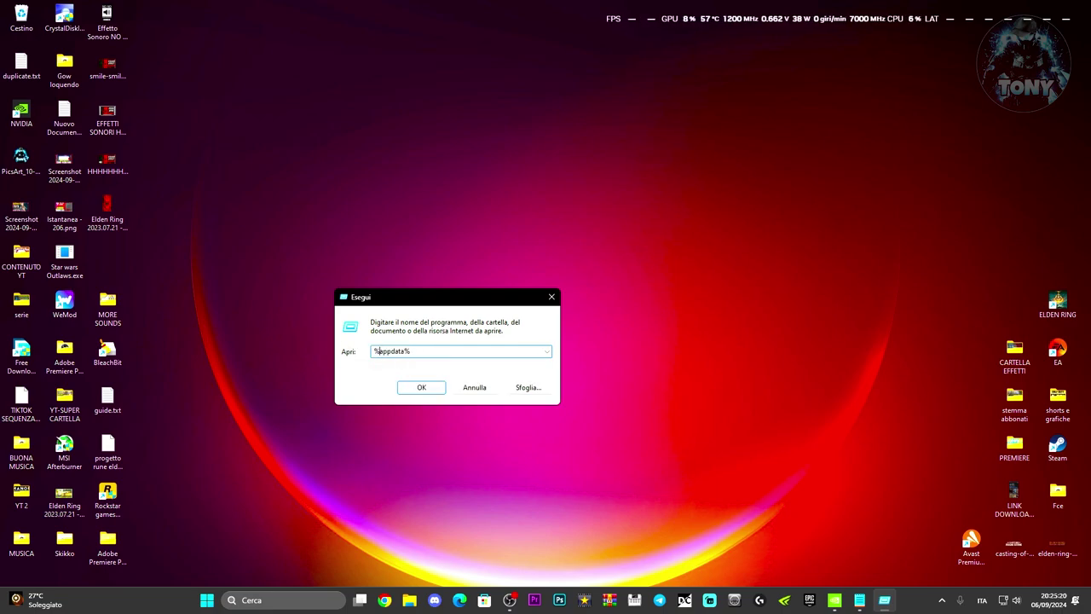
pyautogui.click(417, 391)
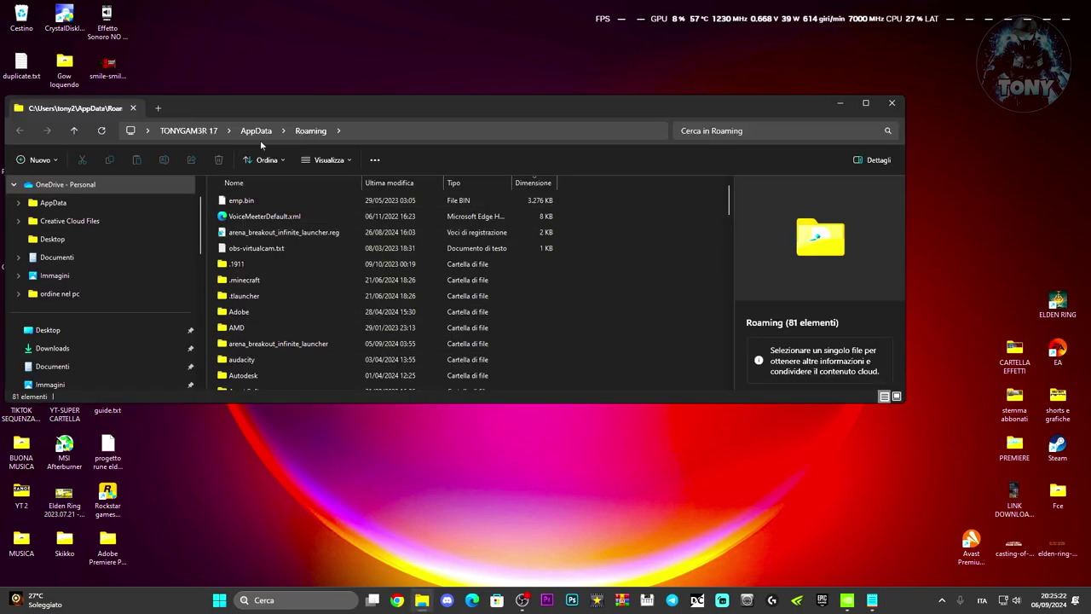
# Navigate to the folder AppData\Local\FortniteGame\Saved\Config\WindowsClient
pyautogui.click(256, 132)
pyautogui.doubleClick(266, 202)
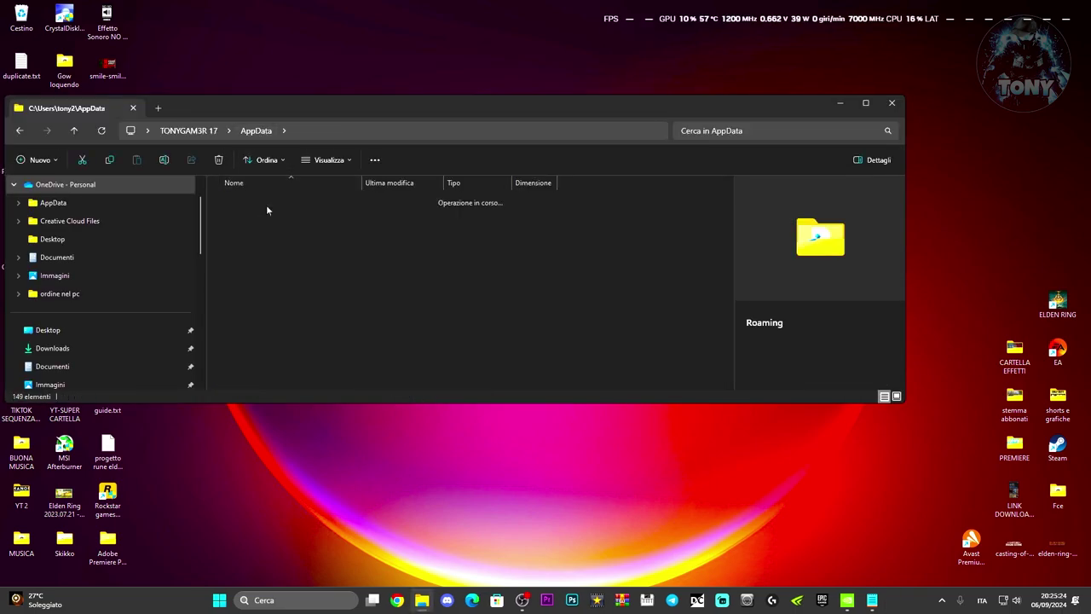
pyautogui.scroll(-10, 331, 316)
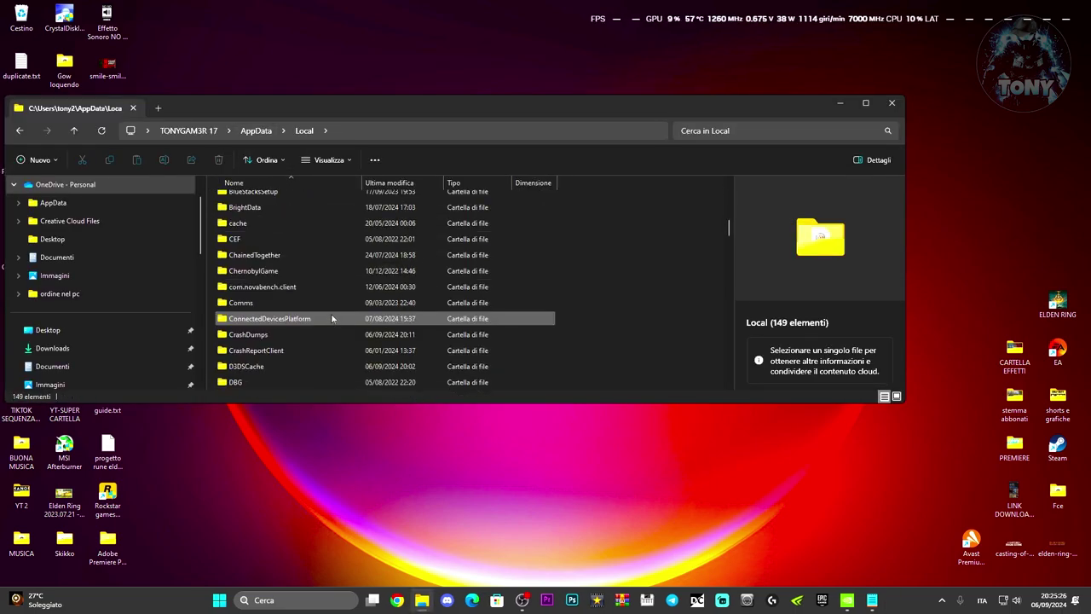
pyautogui.scroll(-5, 332, 317)
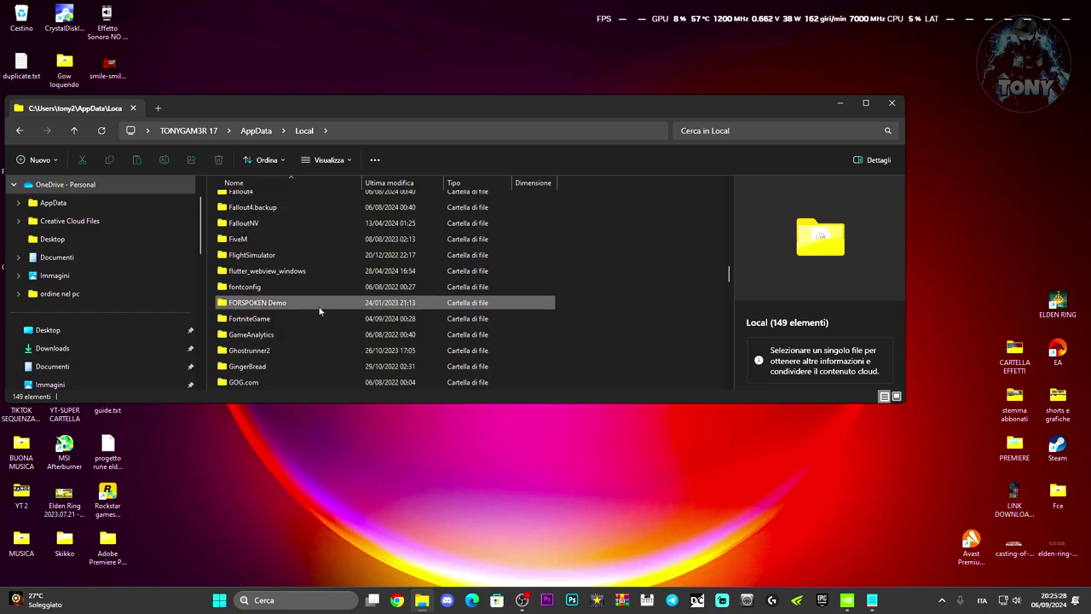
pyautogui.doubleClick(297, 317)
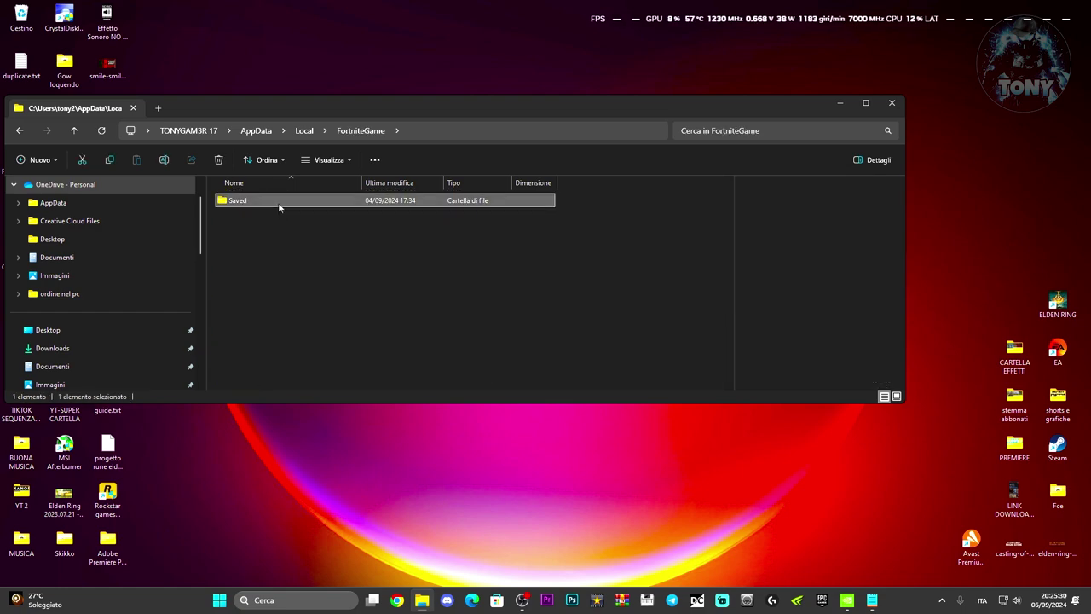
pyautogui.doubleClick(281, 202)
pyautogui.doubleClick(275, 219)
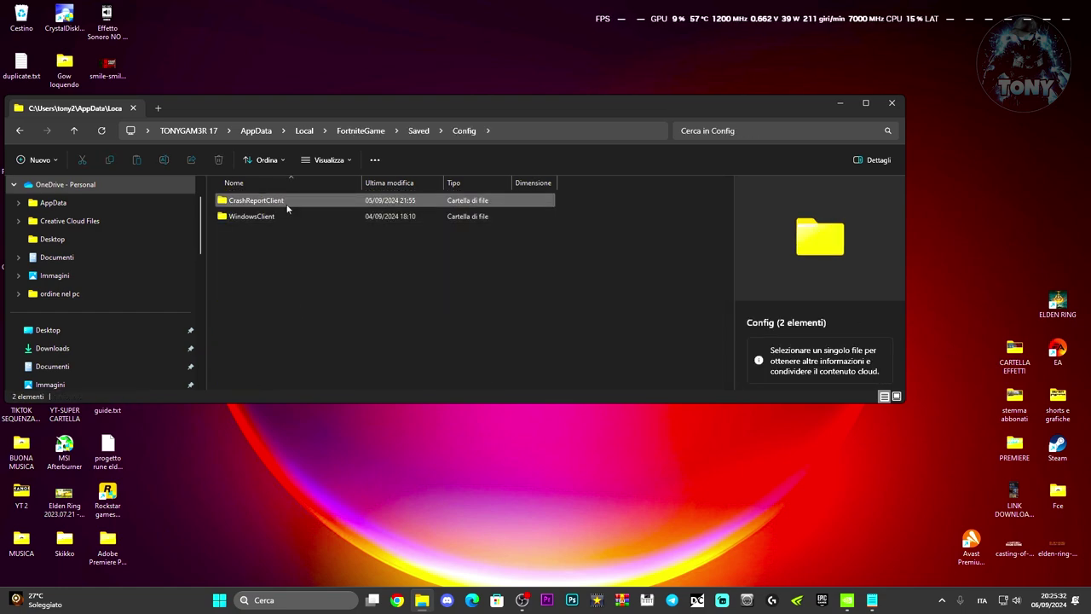
pyautogui.doubleClick(292, 215)
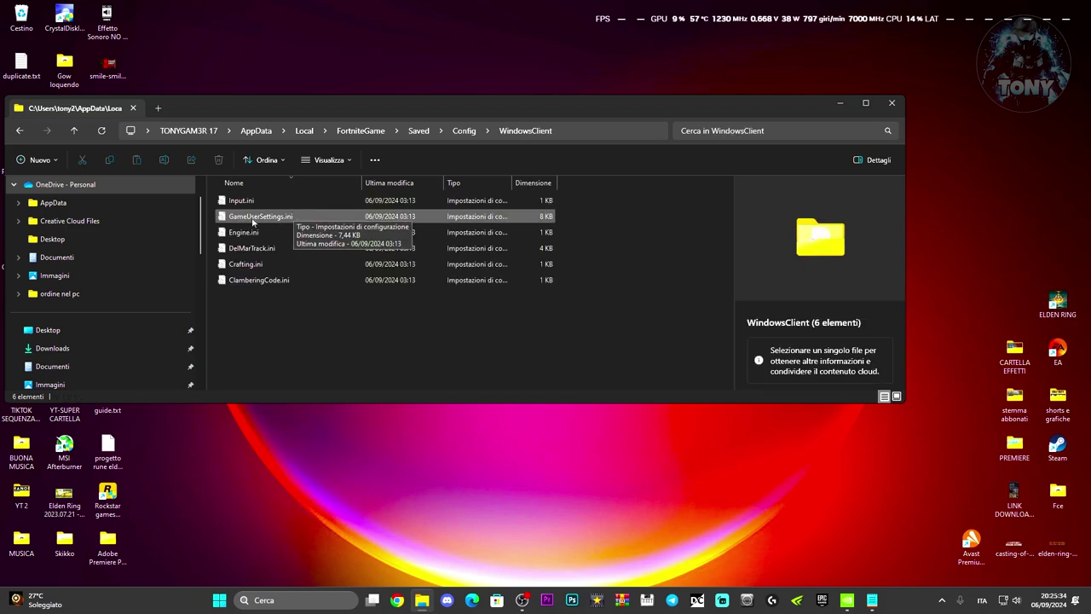
# Open GameUserSettings.ini and locate the ResolutionSizeX and ResolutionSizeY entries
pyautogui.doubleClick(305, 217)
pyautogui.scroll(-20, 763, 324)
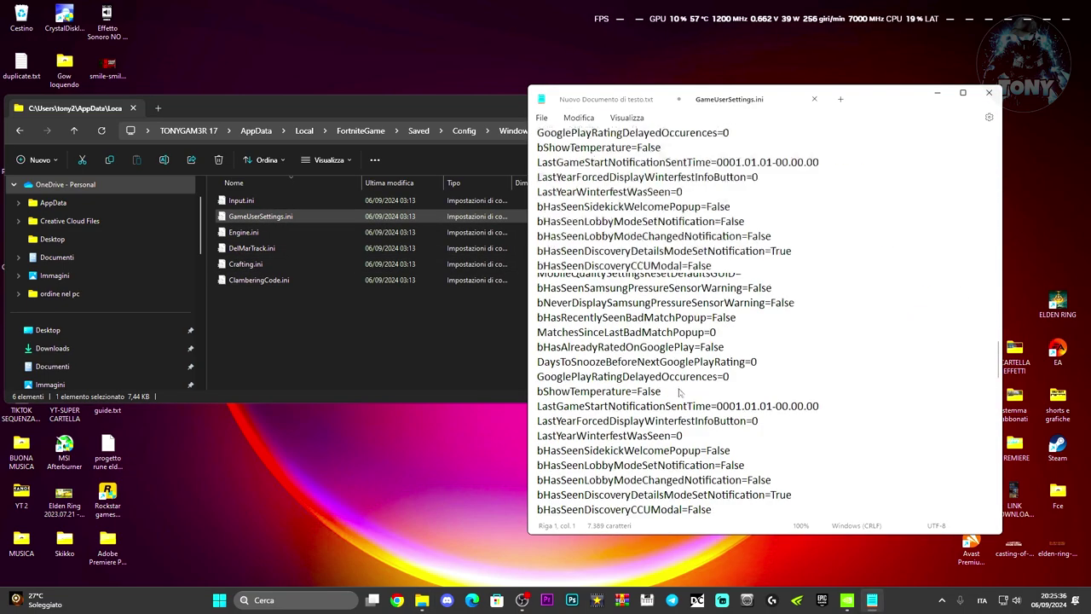
pyautogui.scroll(10, 744, 385)
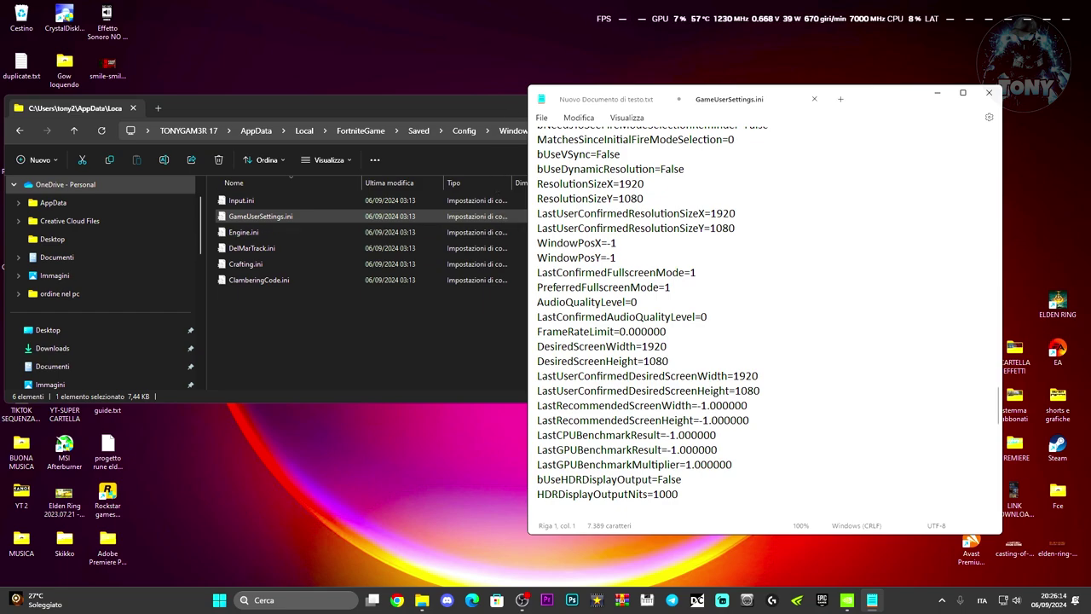
pyautogui.scroll(-12, 763, 324)
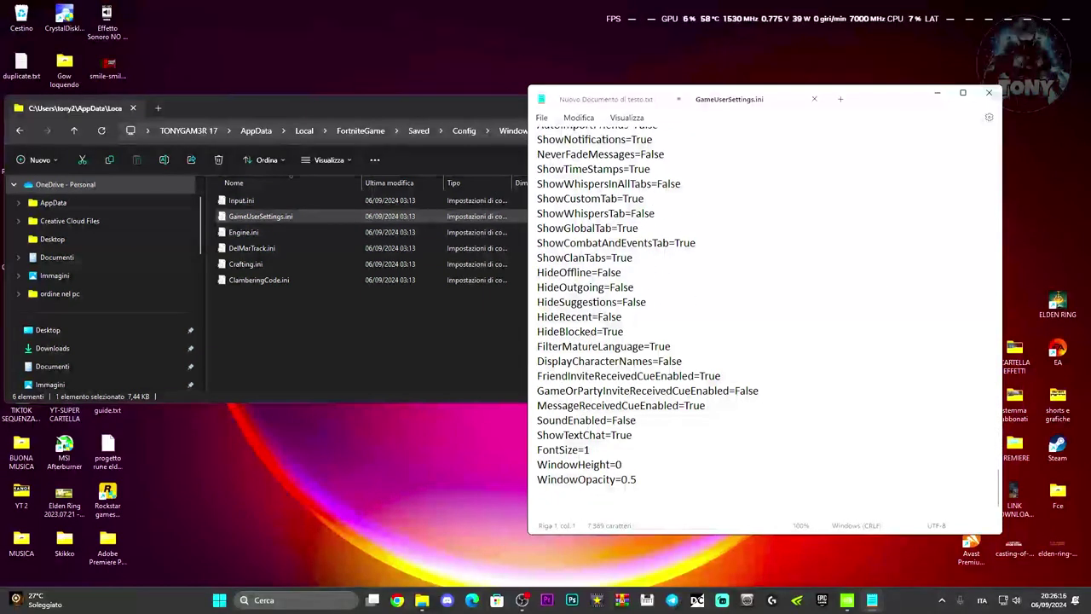
pyautogui.scroll(12, 703, 362)
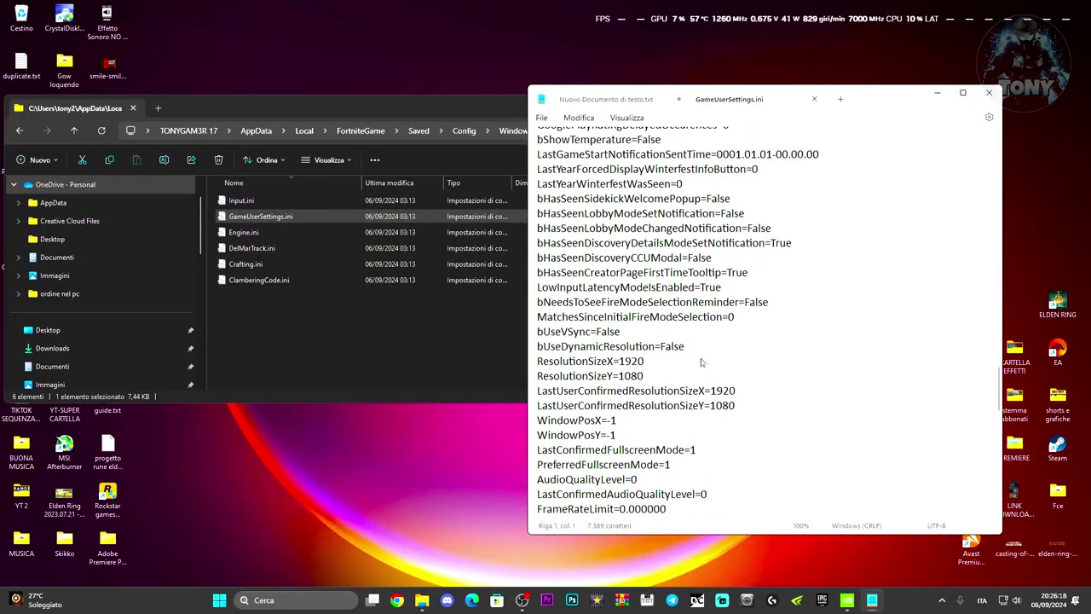
pyautogui.scroll(-3, 703, 362)
pyautogui.scroll(3, 703, 362)
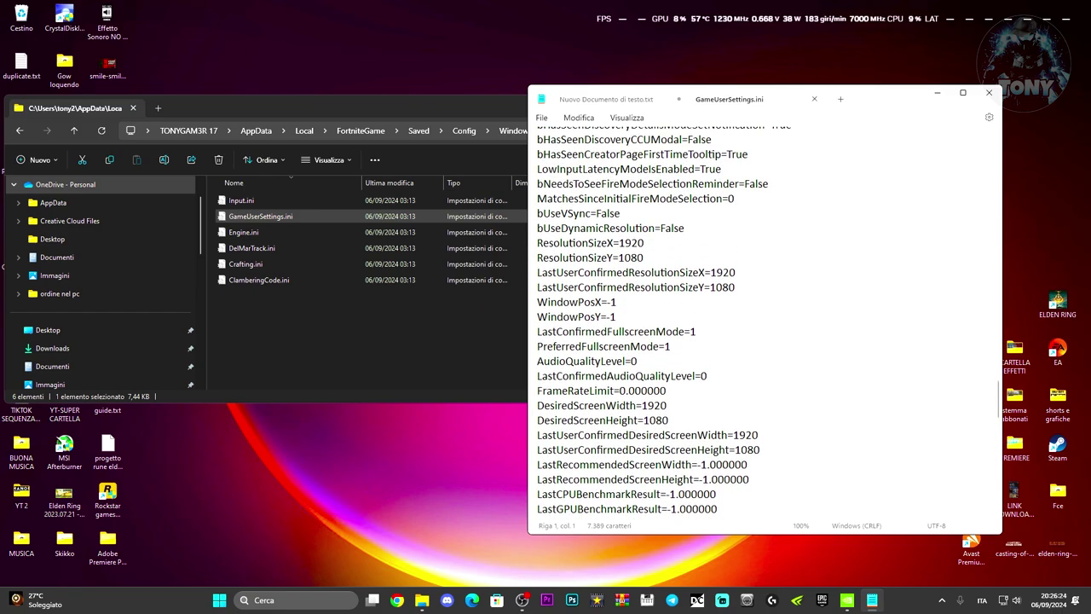
# Select the ResolutionSizeX value and compare the file's resolution entries with the resolution list in Nuovo Documento di testo.txt
pyautogui.moveTo(619, 243); pyautogui.dragTo(646, 248)
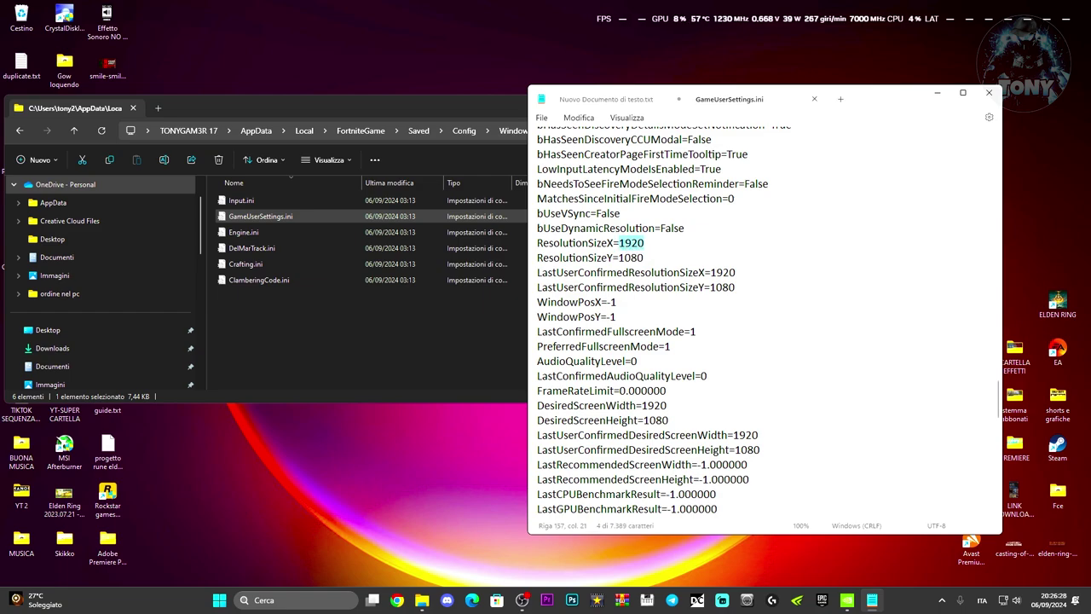
pyautogui.moveTo(871, 606)
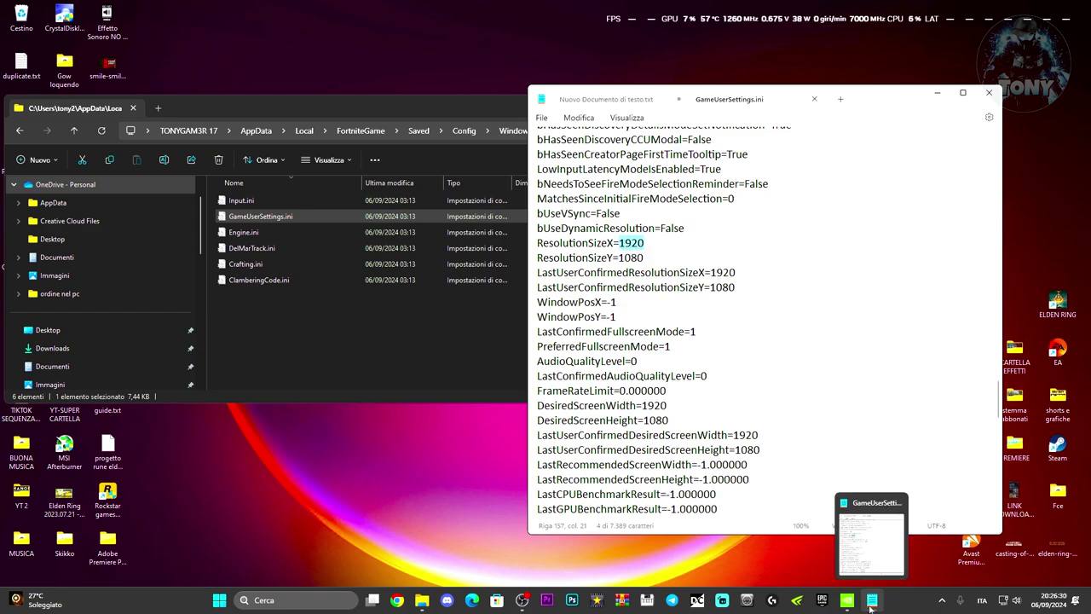
pyautogui.click(860, 581)
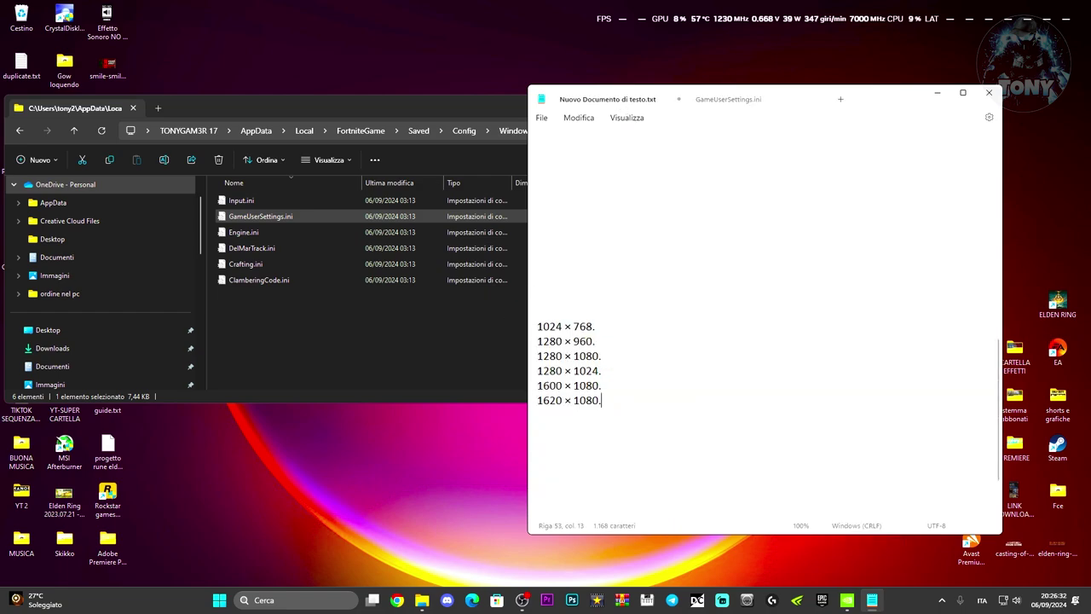
pyautogui.click(724, 99)
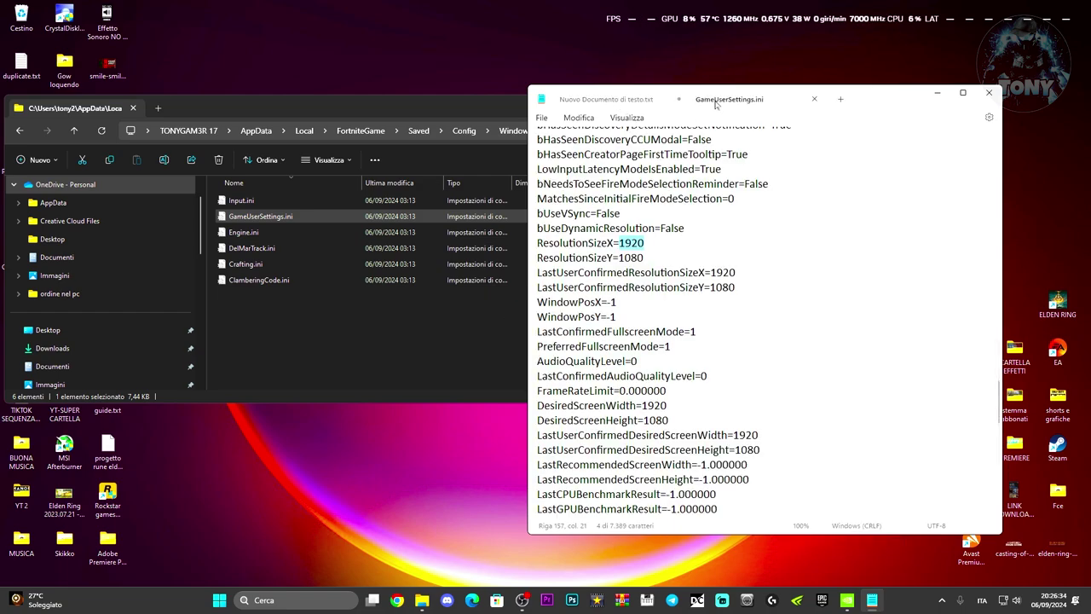
pyautogui.scroll(-1, 761, 429)
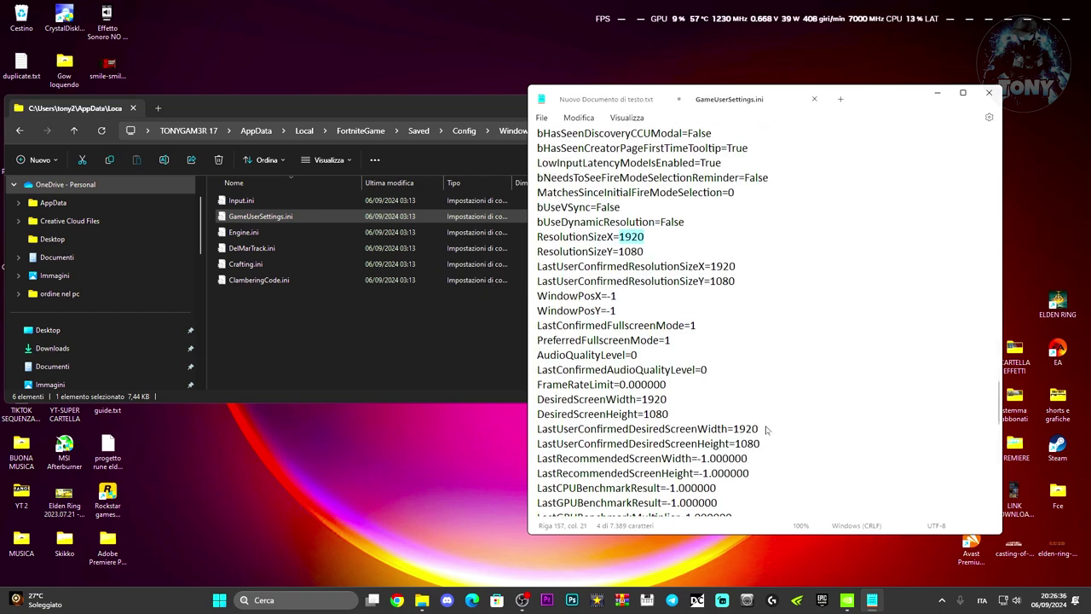
pyautogui.scroll(1, 762, 429)
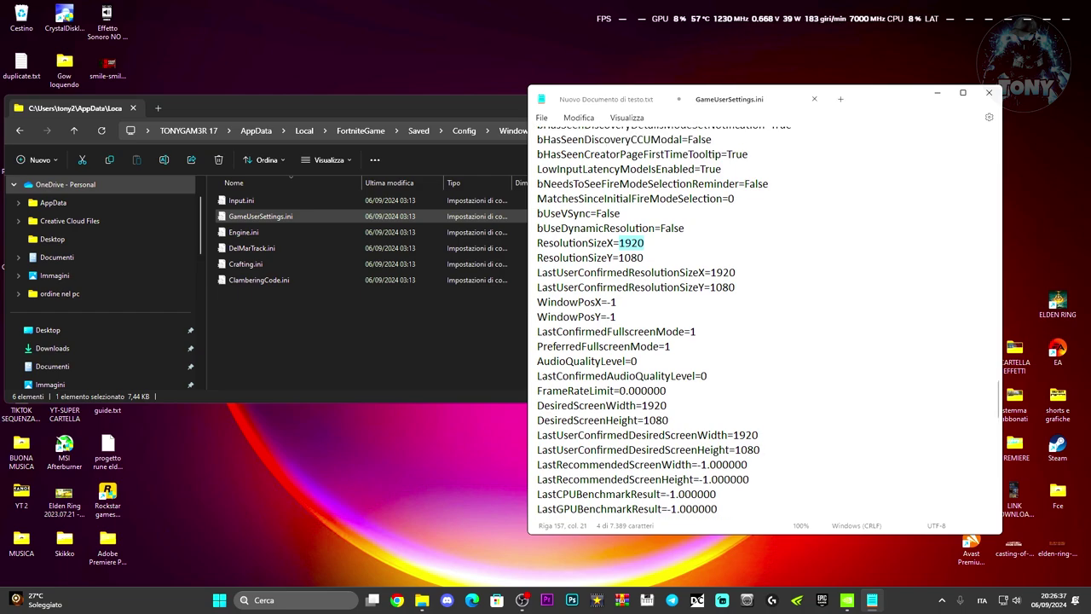
pyautogui.click(605, 99)
pyautogui.click(729, 99)
# Clear the selection in the ResolutionSizeX line and save GameUserSettings.ini
pyautogui.click(625, 244)
pyautogui.click(540, 118)
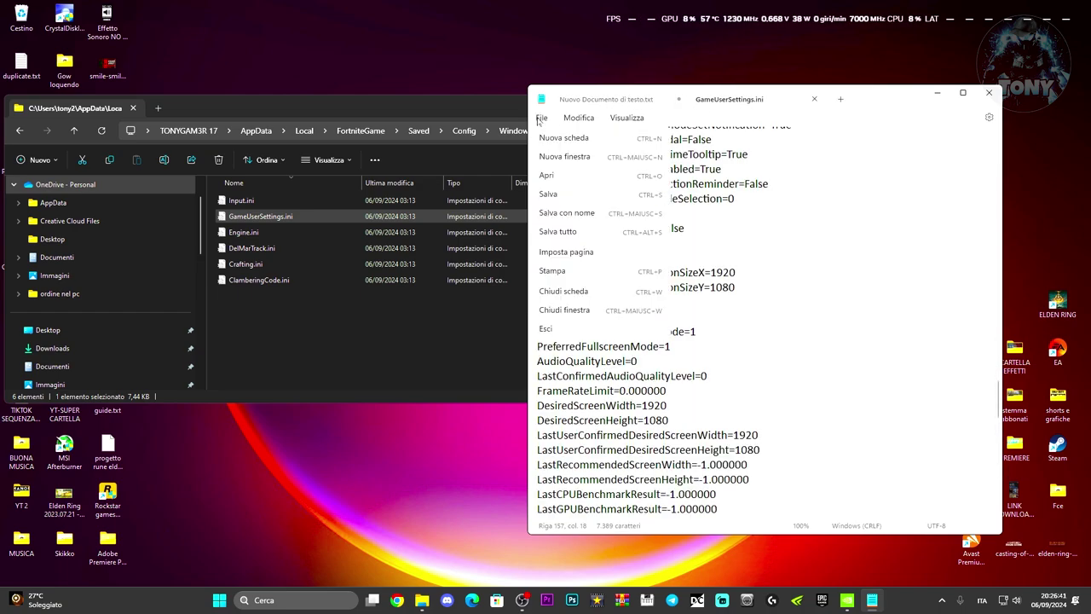
pyautogui.click(559, 195)
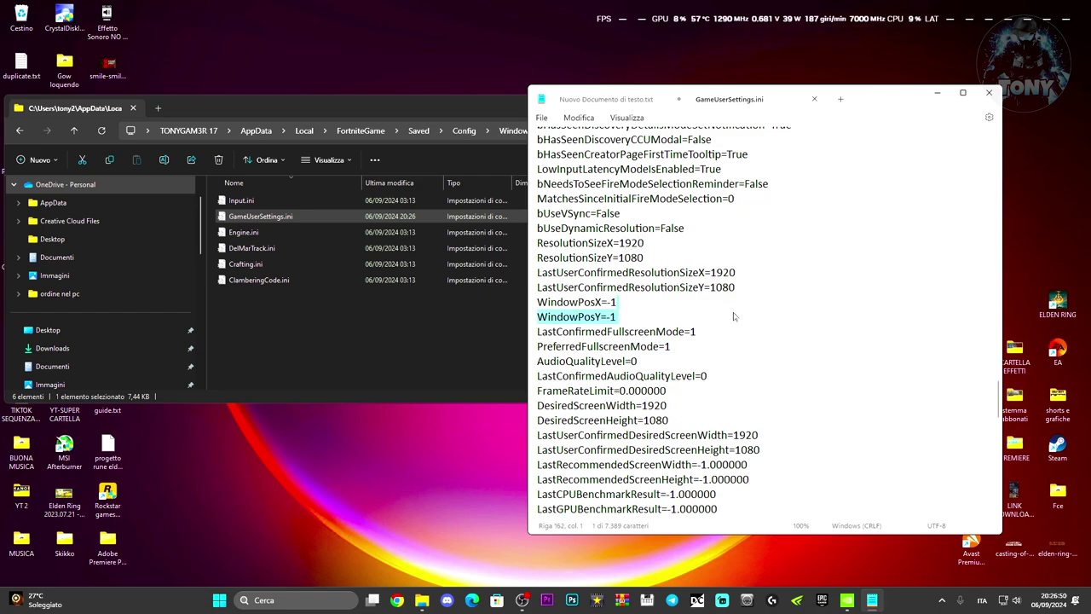
# Examine the DesiredScreenWidth, DesiredScreenHeight and LastUserConfirmedDesiredScreenHeight entries in GameUserSettings.ini
pyautogui.click(644, 419)
pyautogui.click(643, 406)
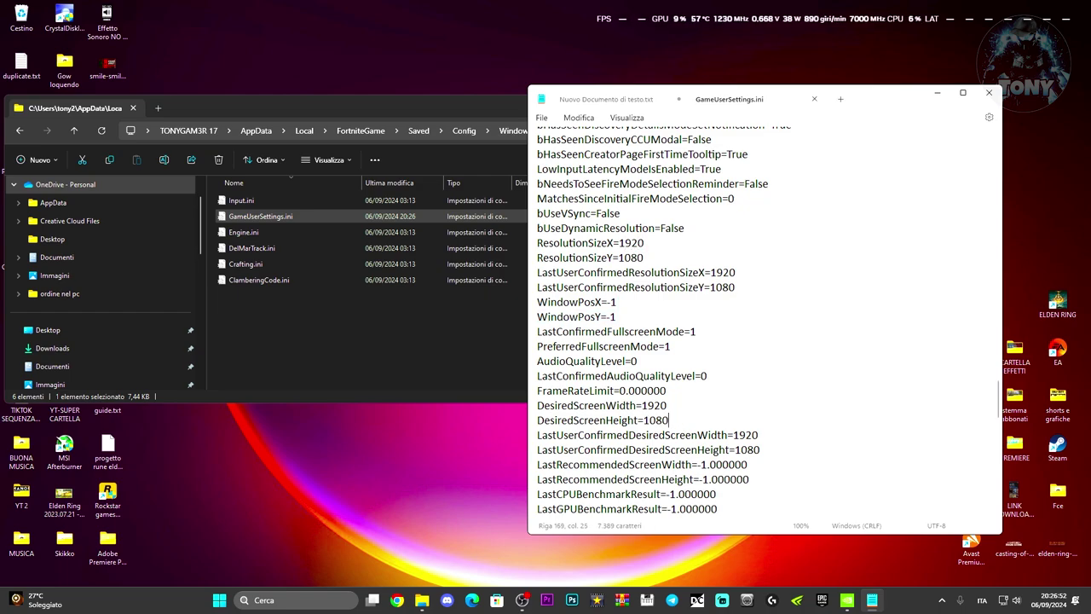
pyautogui.moveTo(748, 449)
pyautogui.mouseDown()
pyautogui.moveTo(746, 435)
pyautogui.moveTo(759, 449)
pyautogui.mouseUp()
pyautogui.click(759, 449)
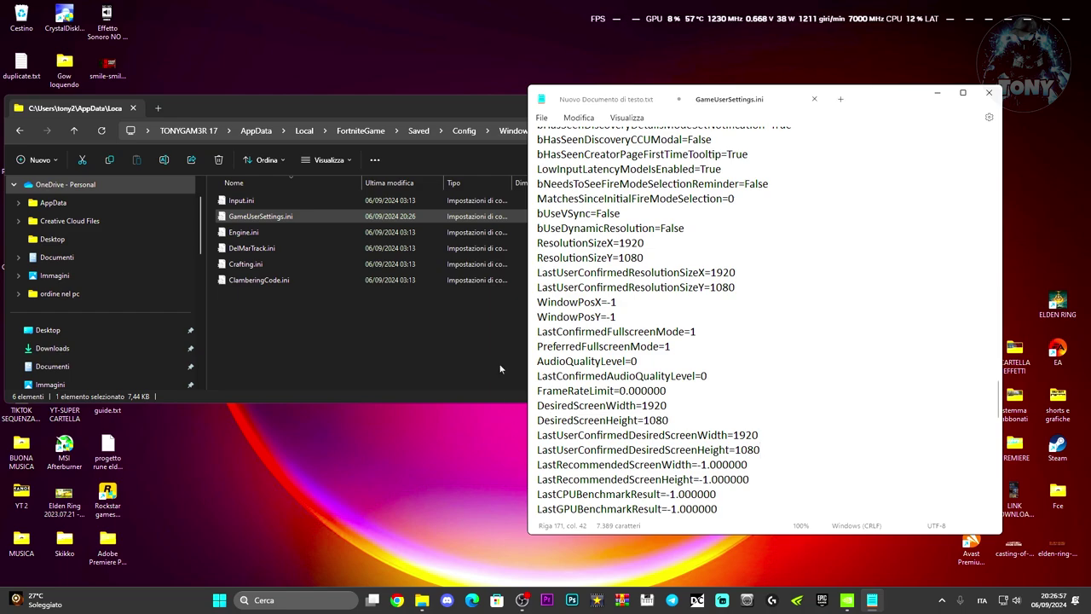
# Close the WindowsClient folder window and Notepad, discarding the unsaved changes to Nuovo Documento di testo.txt
pyautogui.click(457, 102)
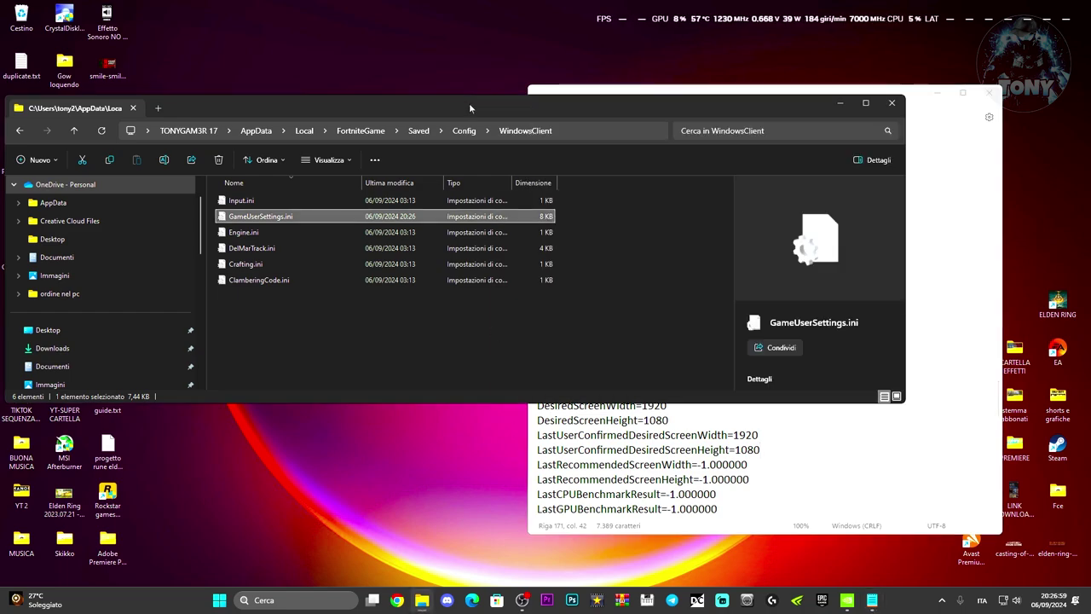
pyautogui.click(891, 102)
pyautogui.moveTo(888, 100); pyautogui.dragTo(537, 88)
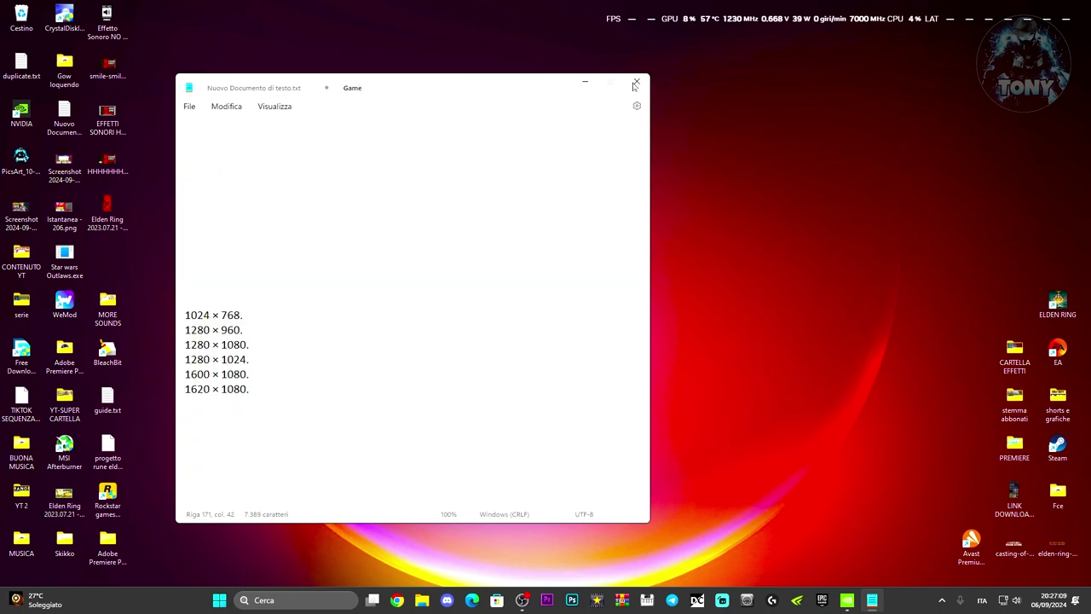
pyautogui.click(636, 84)
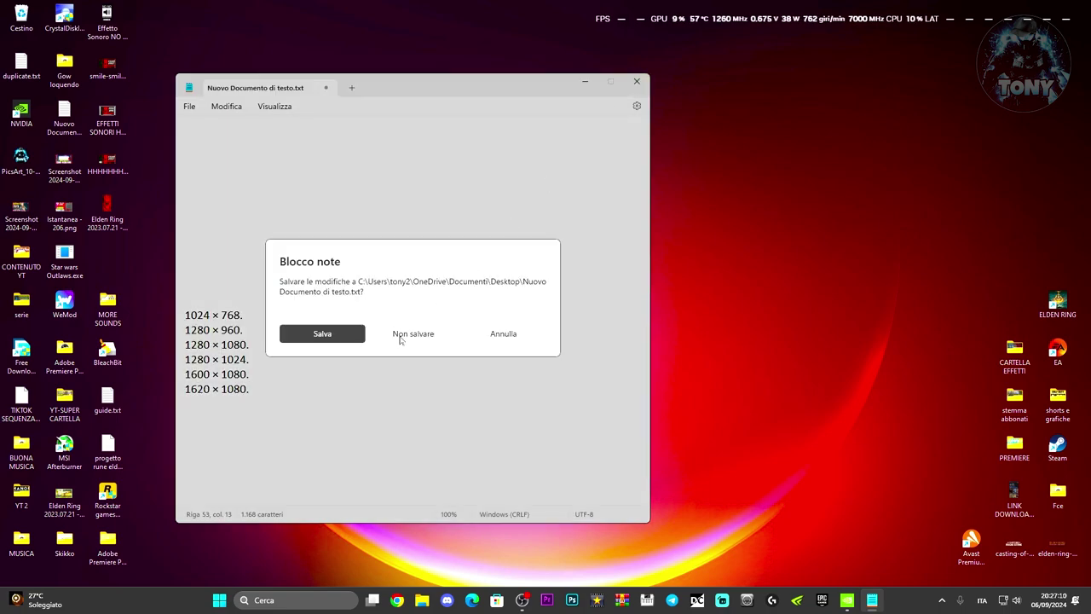
pyautogui.click(339, 334)
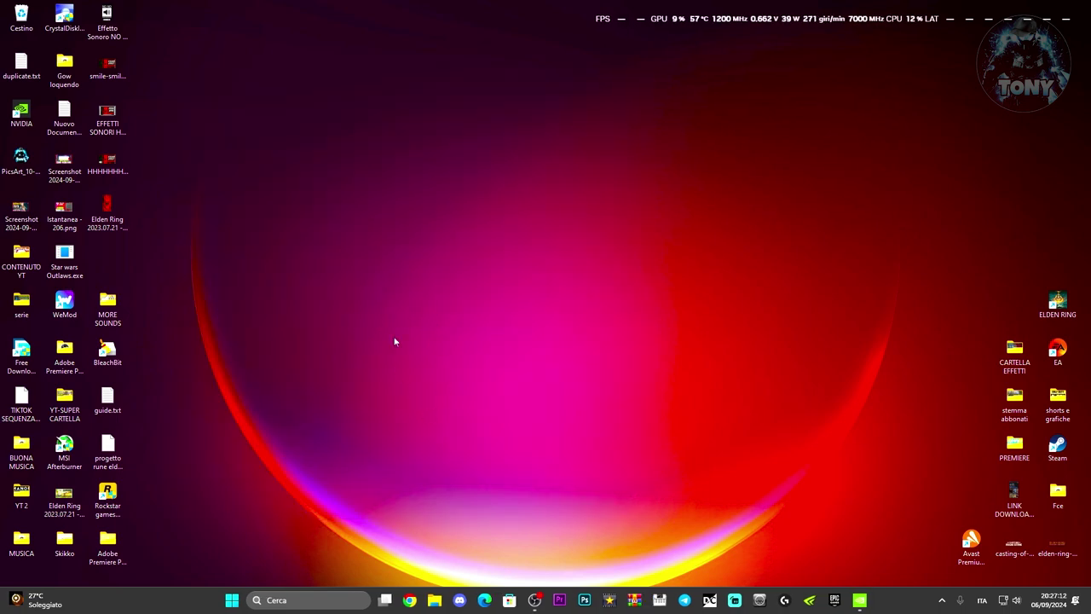